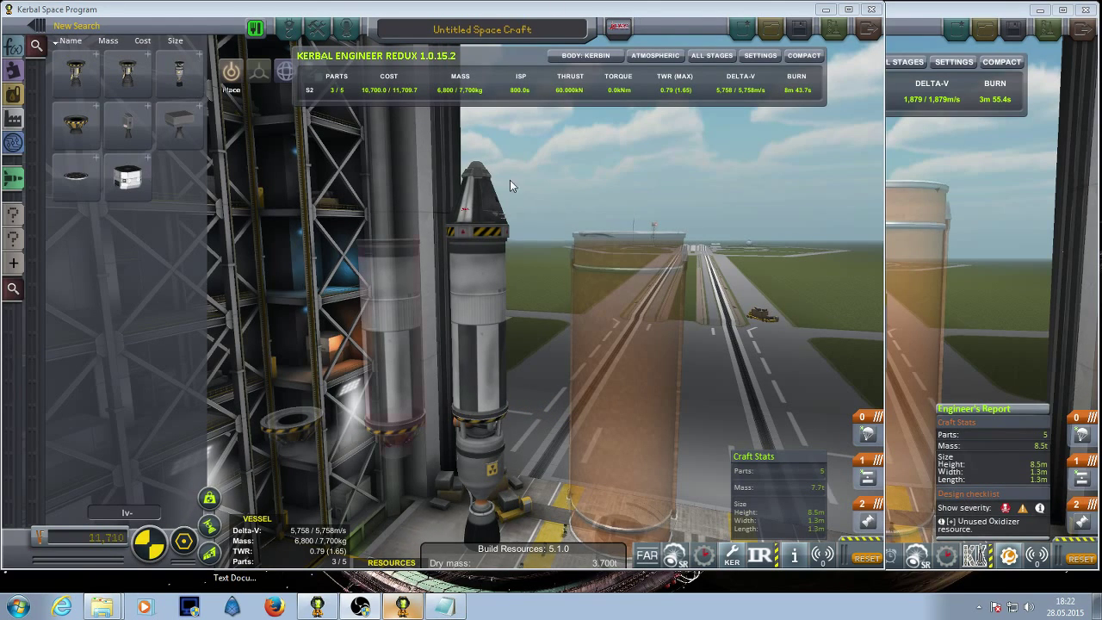
Raise the 1.0.15.2 rocket higher in the VAB, then switch to the other game window
click(978, 10)
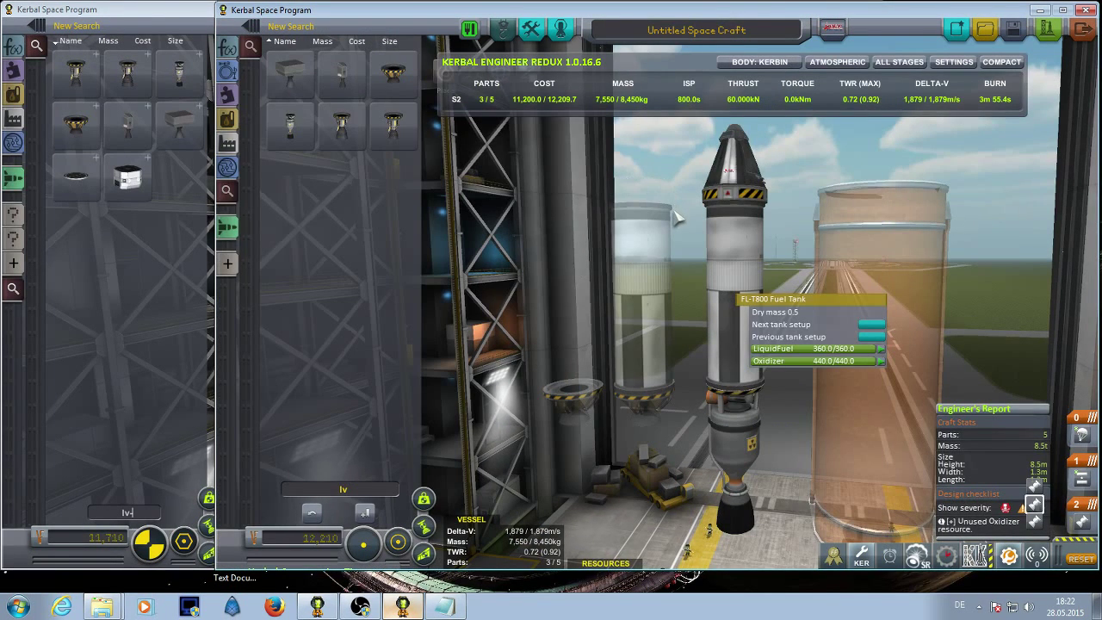
click(119, 30)
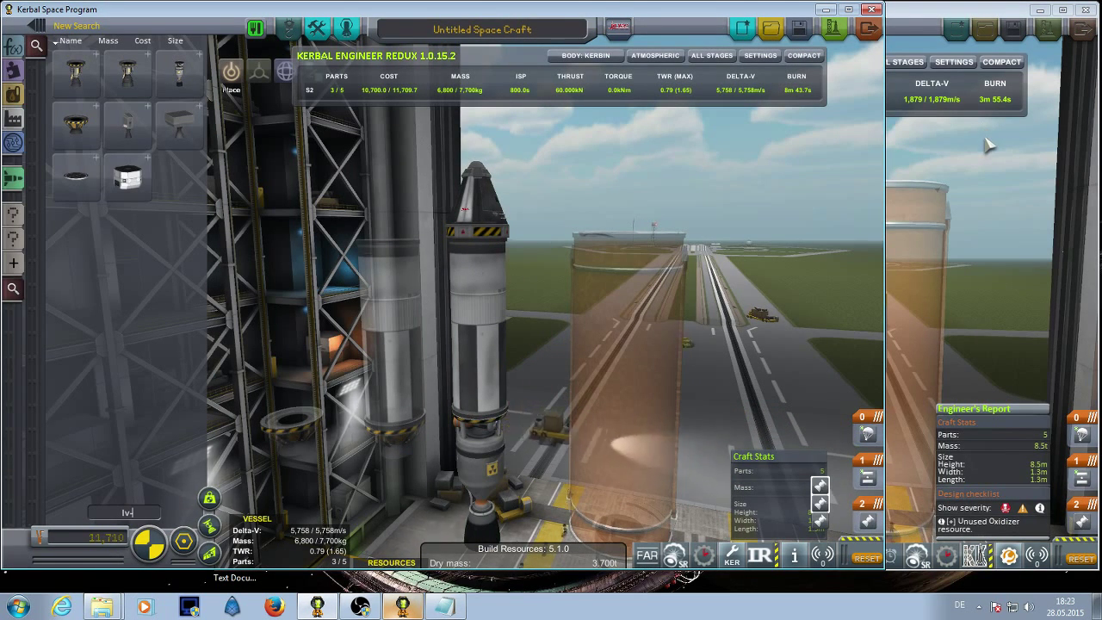
click(479, 181)
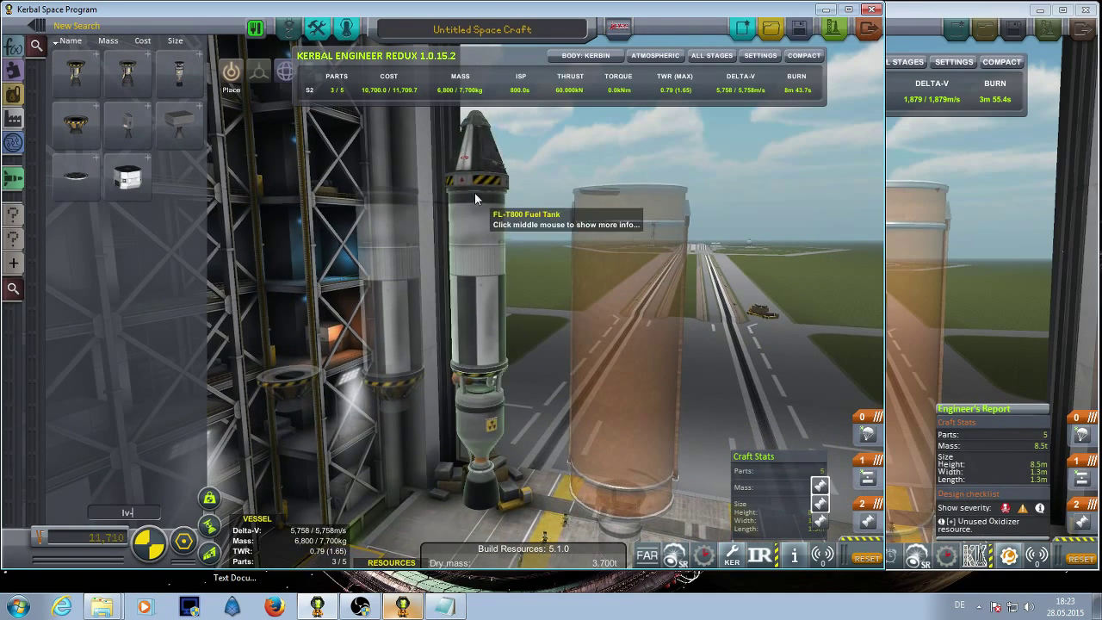
click(508, 191)
scroll(499, 173, down, 3)
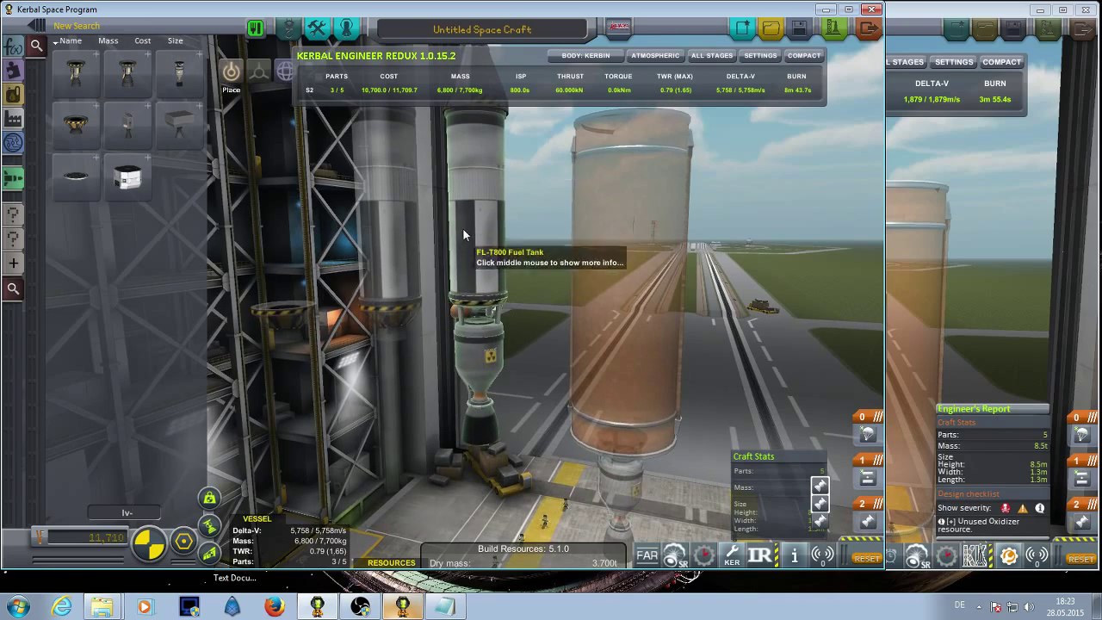
key(alt+Tab)
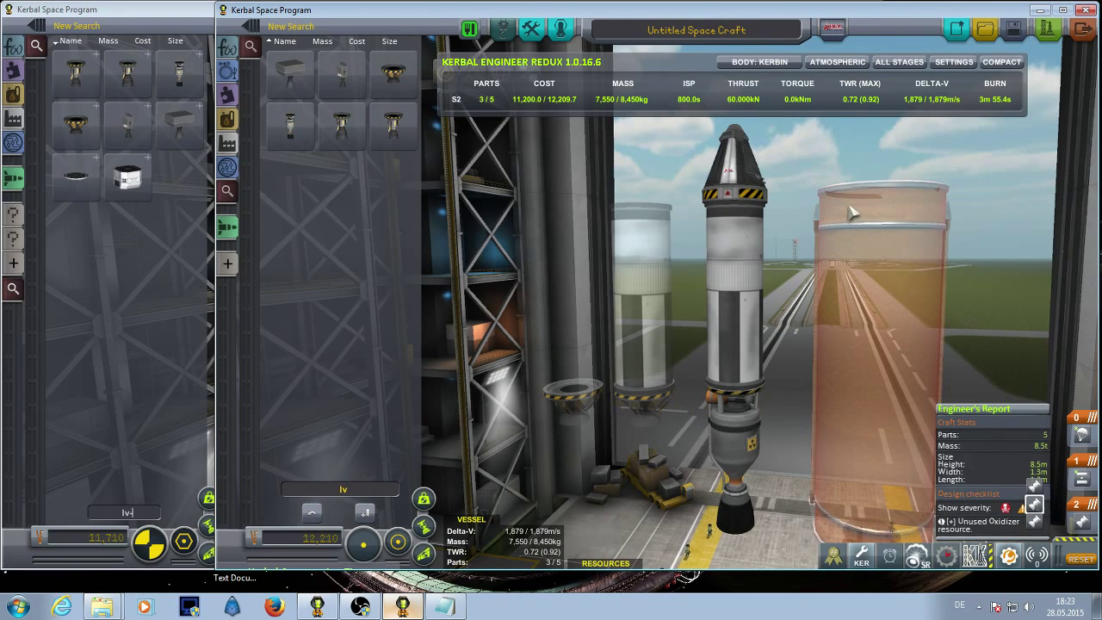
Shift the 1.0.16.6 window right and show its LV-N engine stats for comparison
click(176, 74)
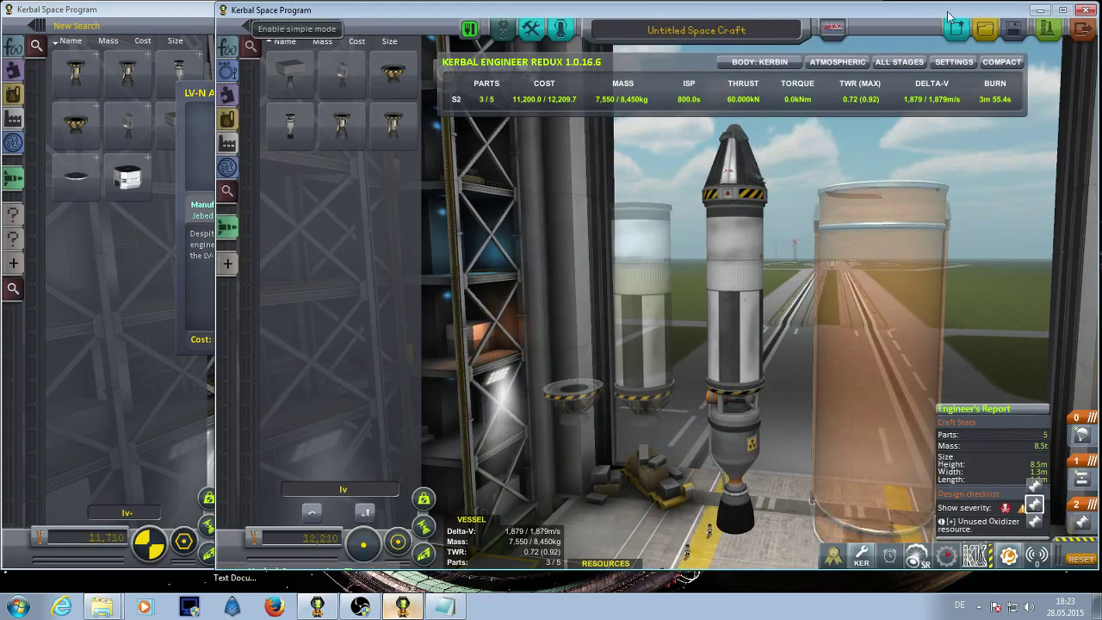
key(alt+Tab)
drag(691, 17, 1044, 19)
right_click(642, 118)
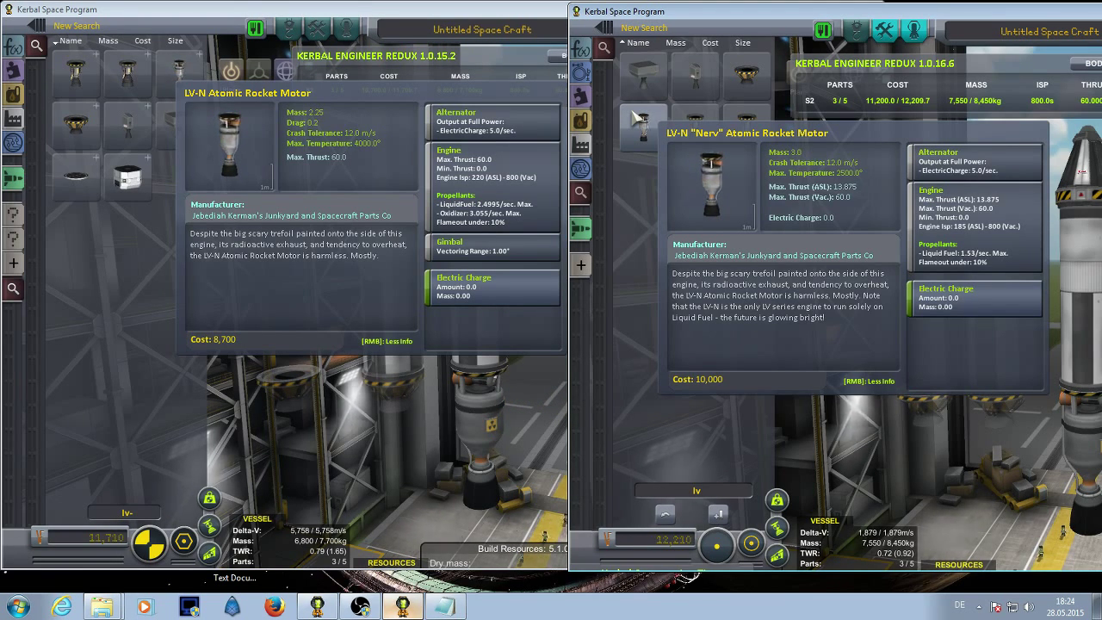
Drain the oxidizer in the 1.0.16.6 FL-T800 tank to 0, giving 2,665 m/s delta-V
click(530, 22)
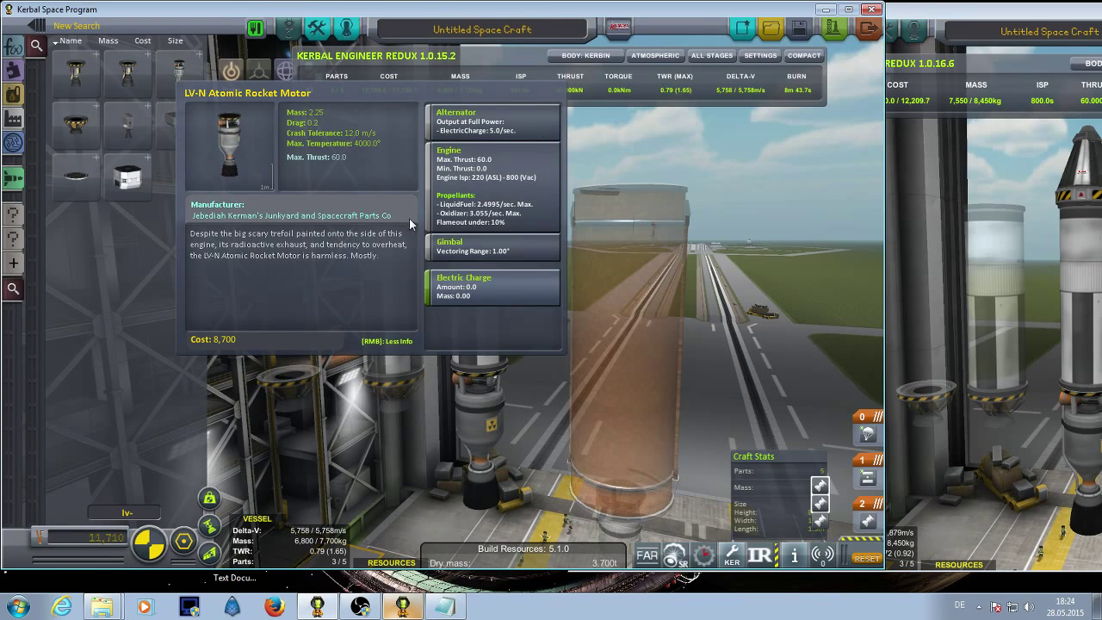
click(988, 191)
drag(943, 17, 792, 14)
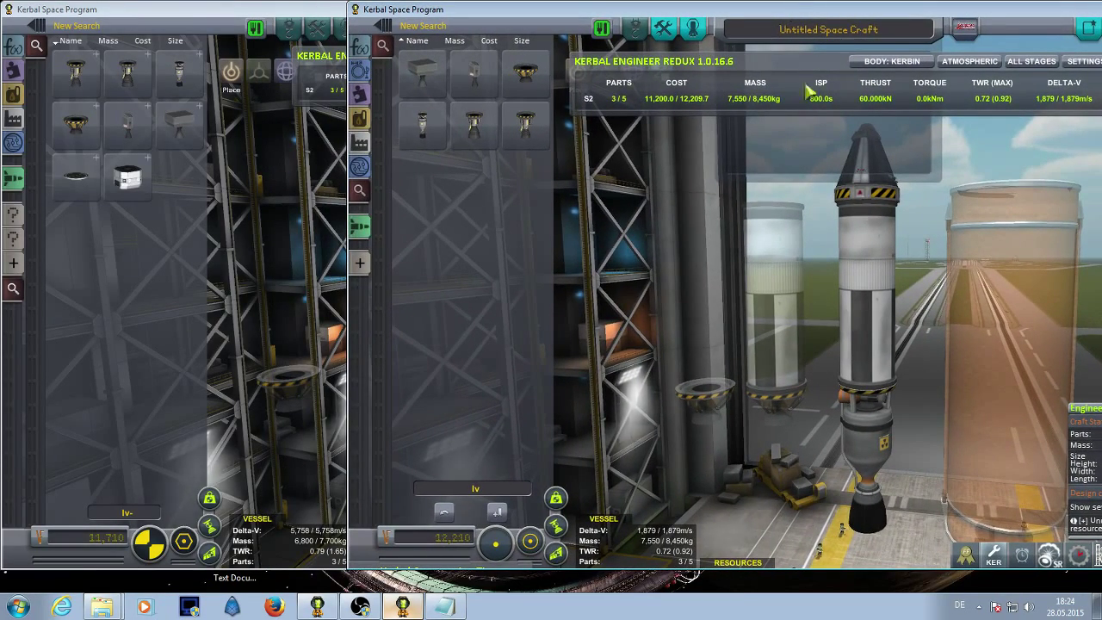
right_click(886, 262)
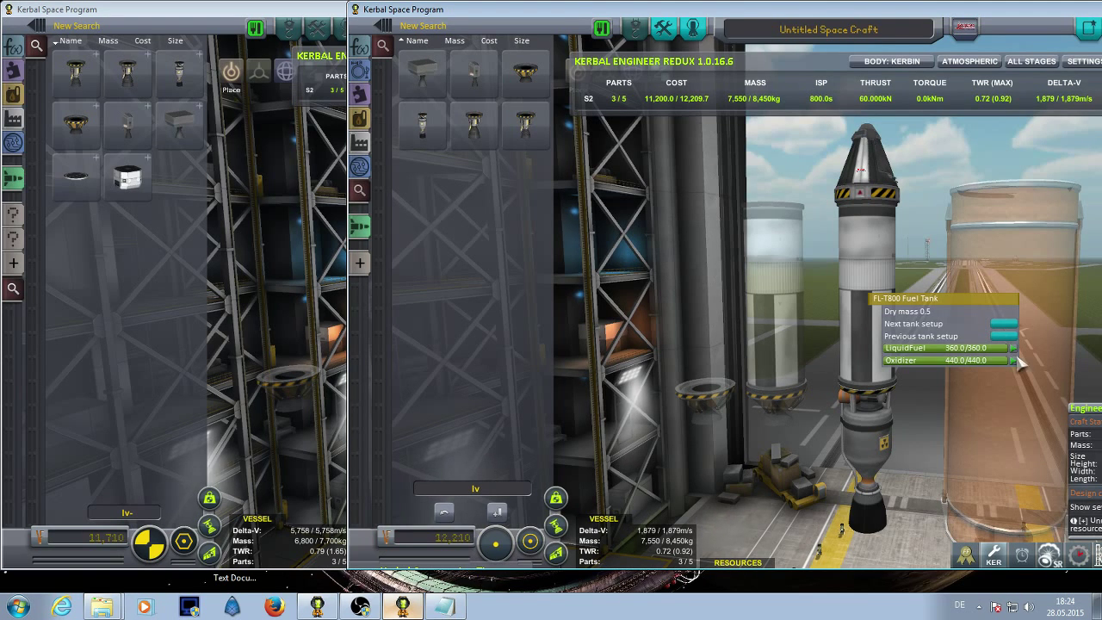
drag(999, 366, 814, 353)
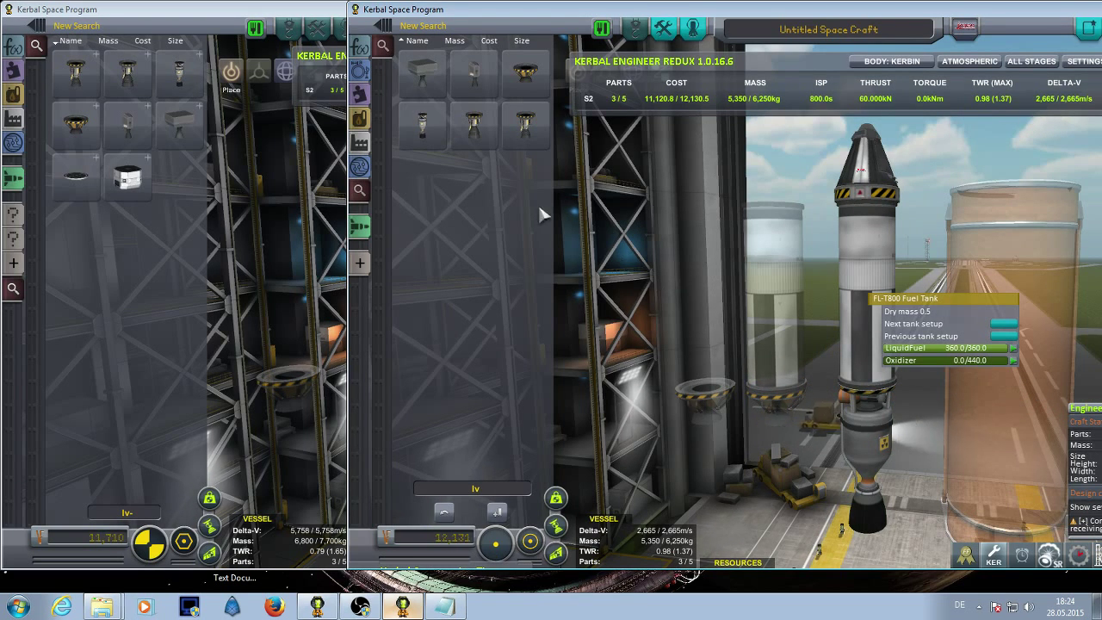
Replace the LV-N with the Terrier under the FL-T800 and drain the tank's oxidizer
click(291, 11)
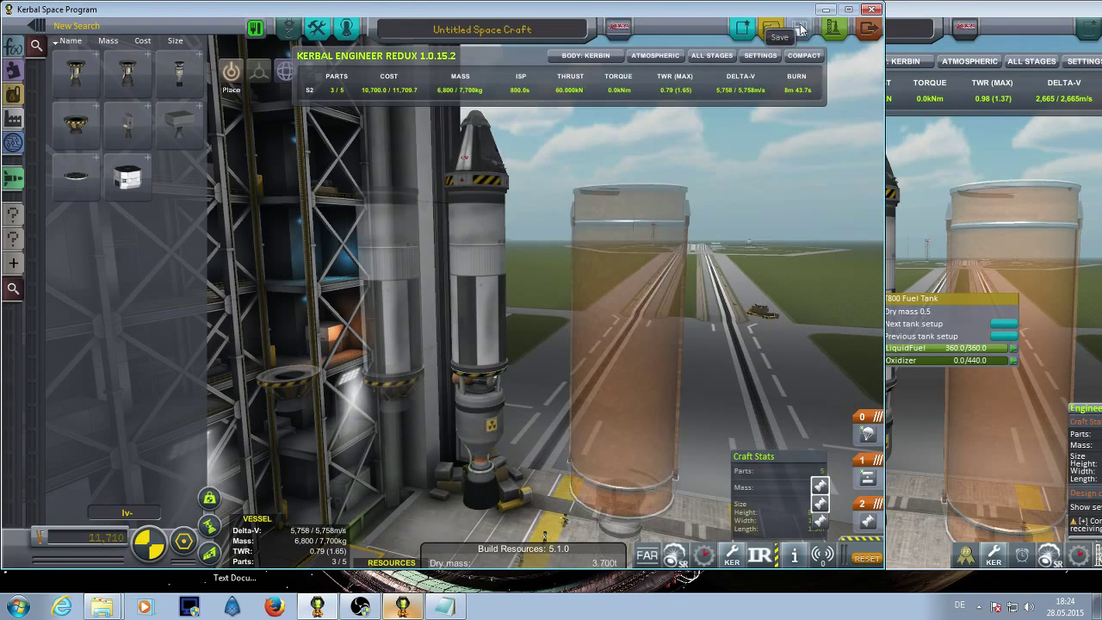
click(937, 18)
click(882, 415)
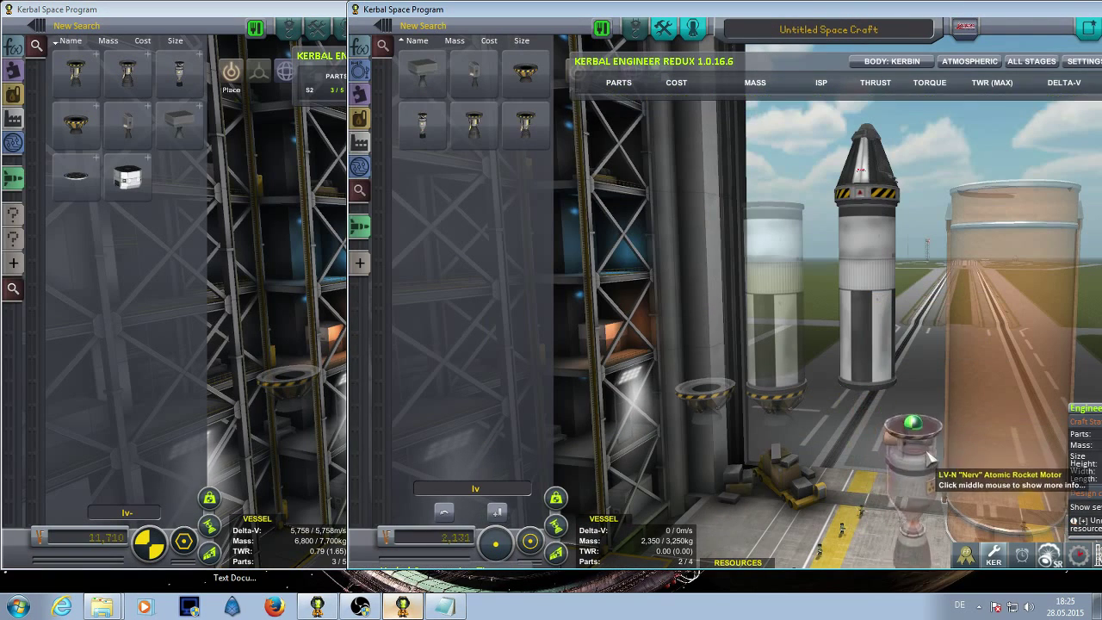
click(872, 396)
right_click(873, 325)
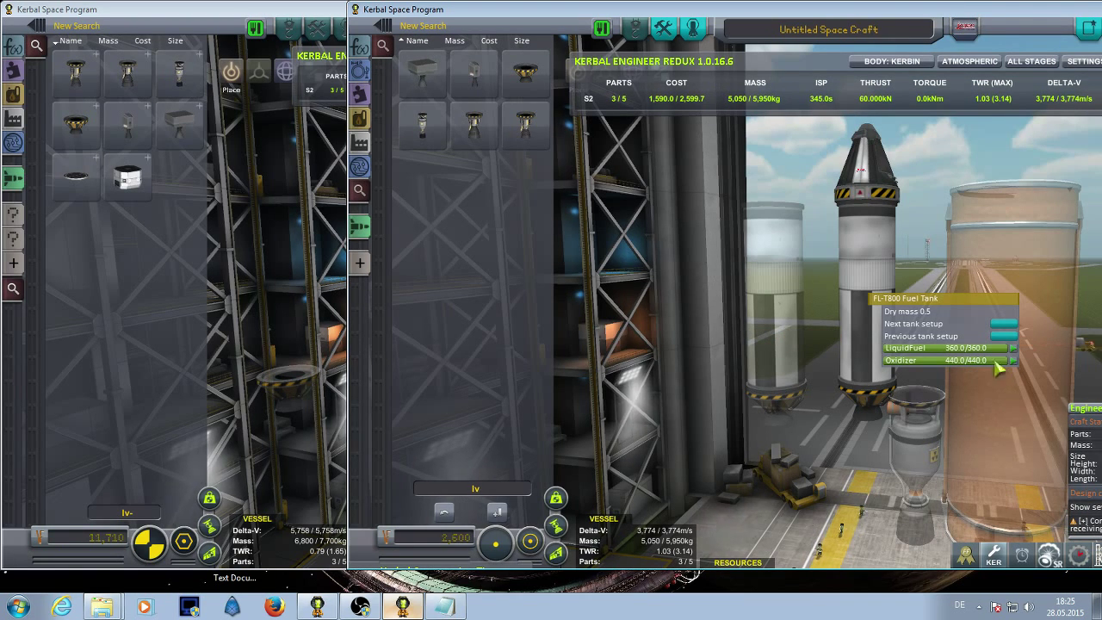
drag(1014, 360, 876, 361)
Refit the LV-N engine under the FL-T800 tank and bring up its fuel settings
click(862, 400)
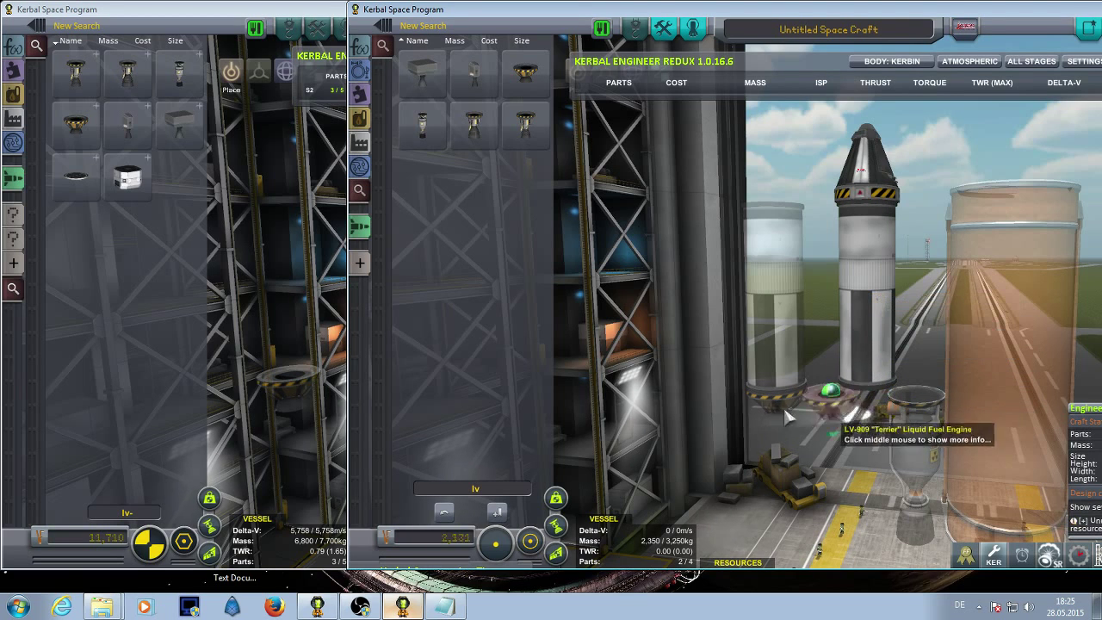
click(693, 386)
click(865, 412)
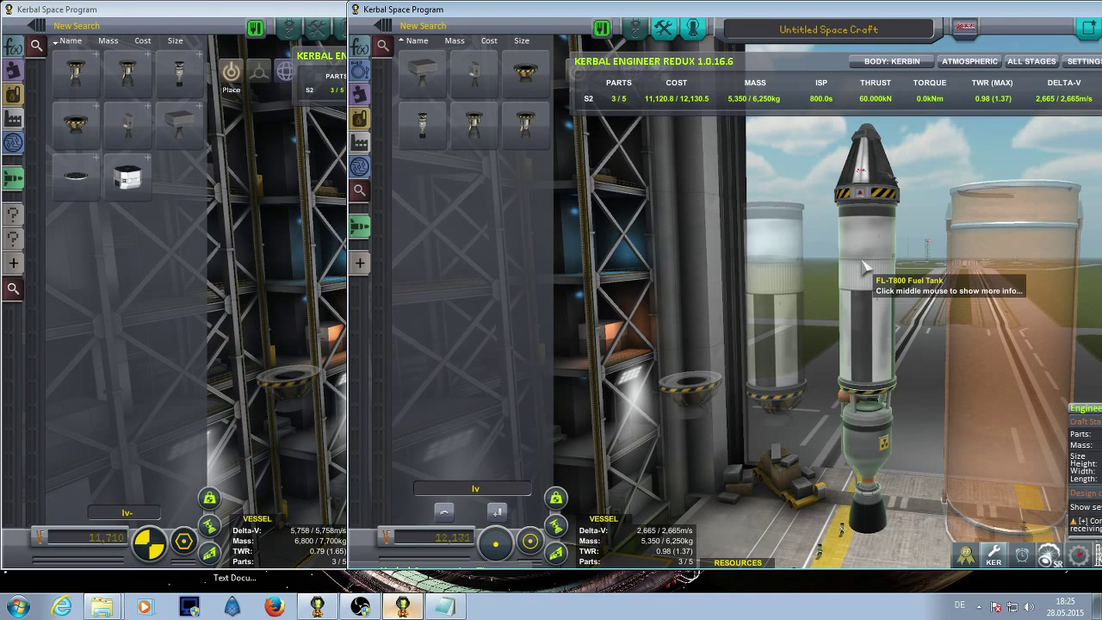
right_click(866, 266)
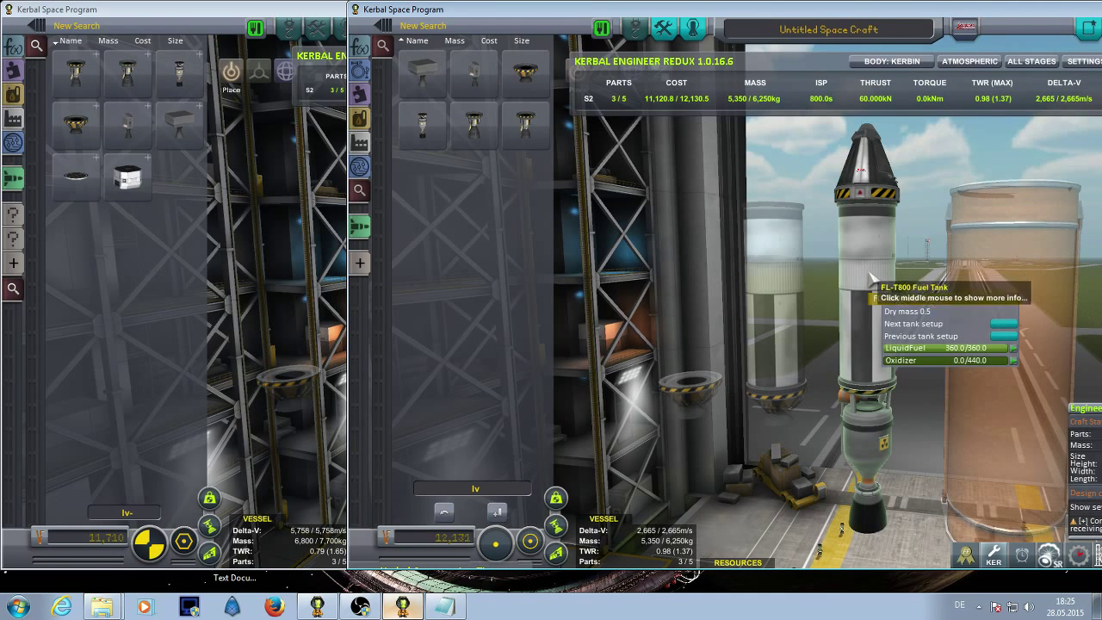
Switch the FL-T800 tank to a liquid-fuel-only setup
click(1001, 325)
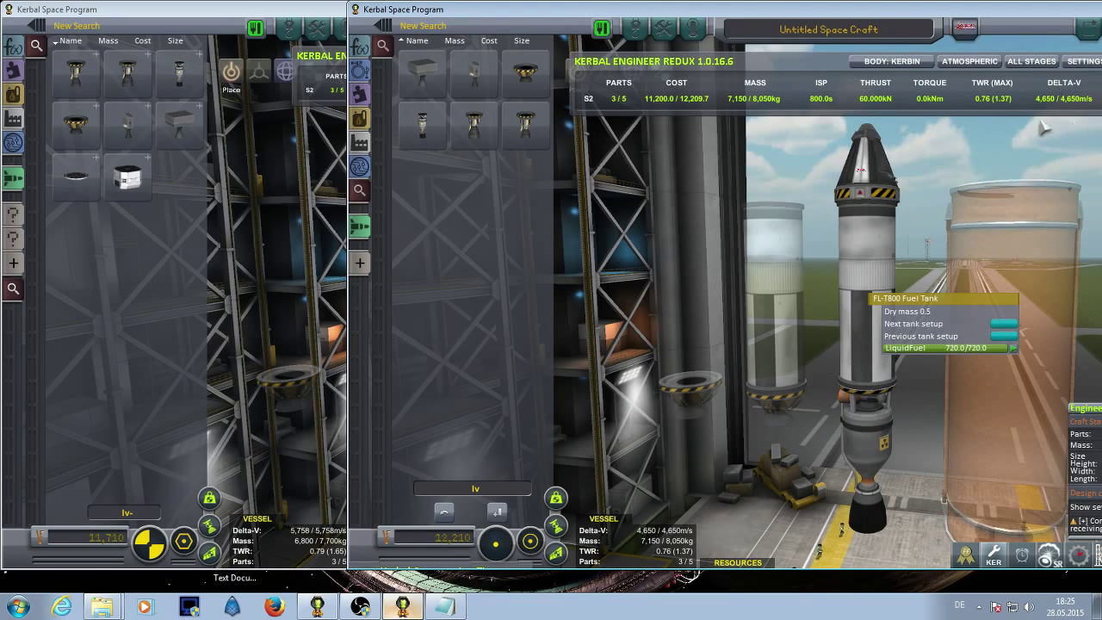
mouse_move(469, 69)
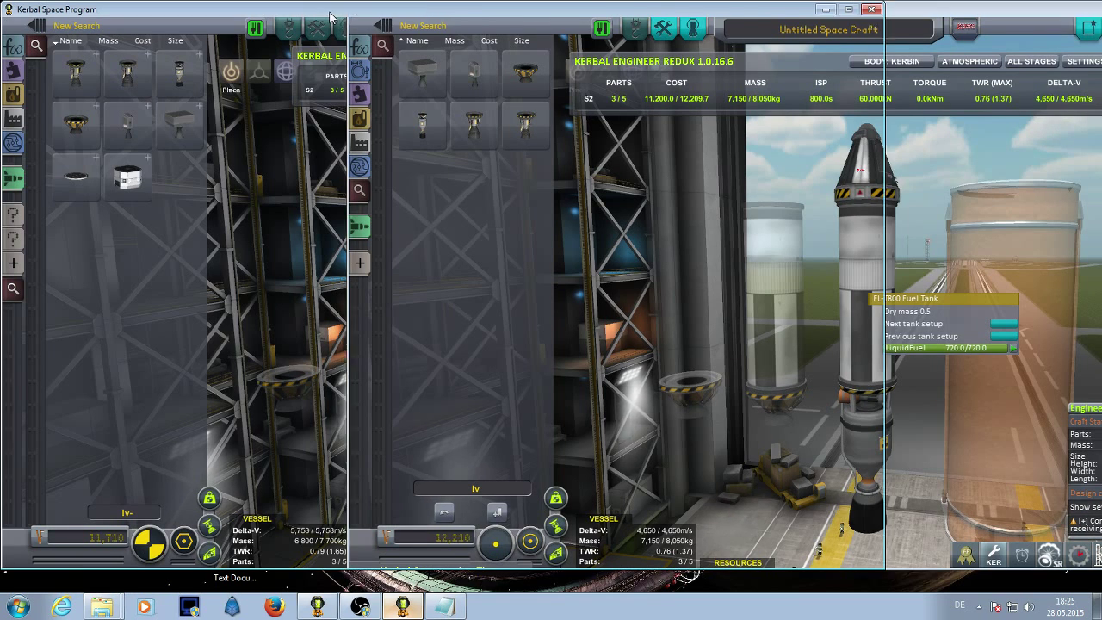
key(alt+Tab)
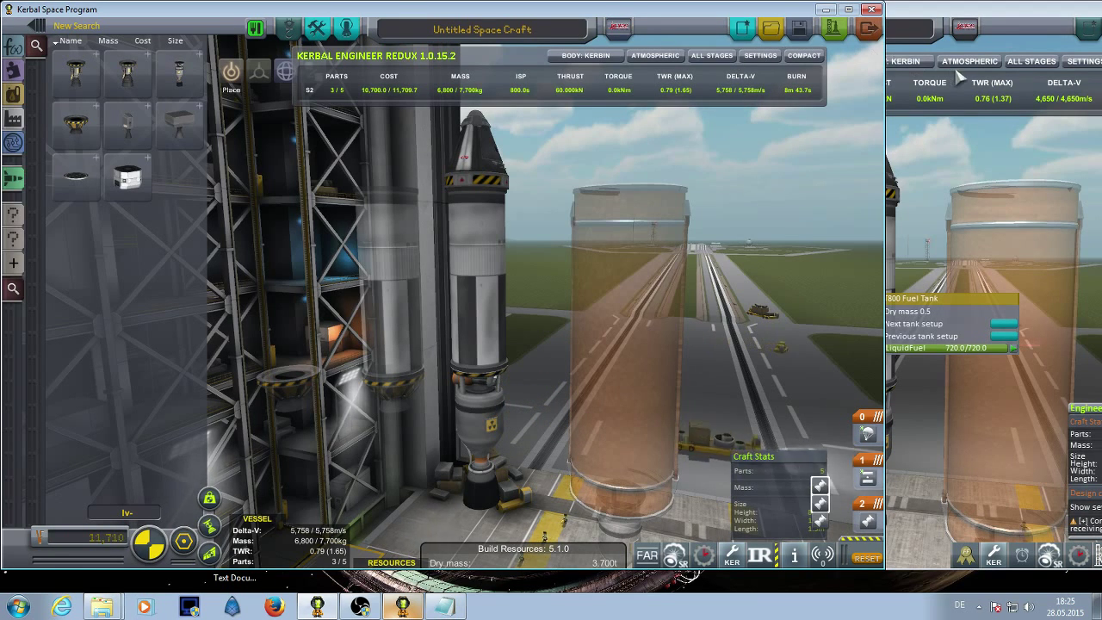
Fit the Terrier under the FL-T800 and return the tank to fuel plus oxidizer
click(1011, 146)
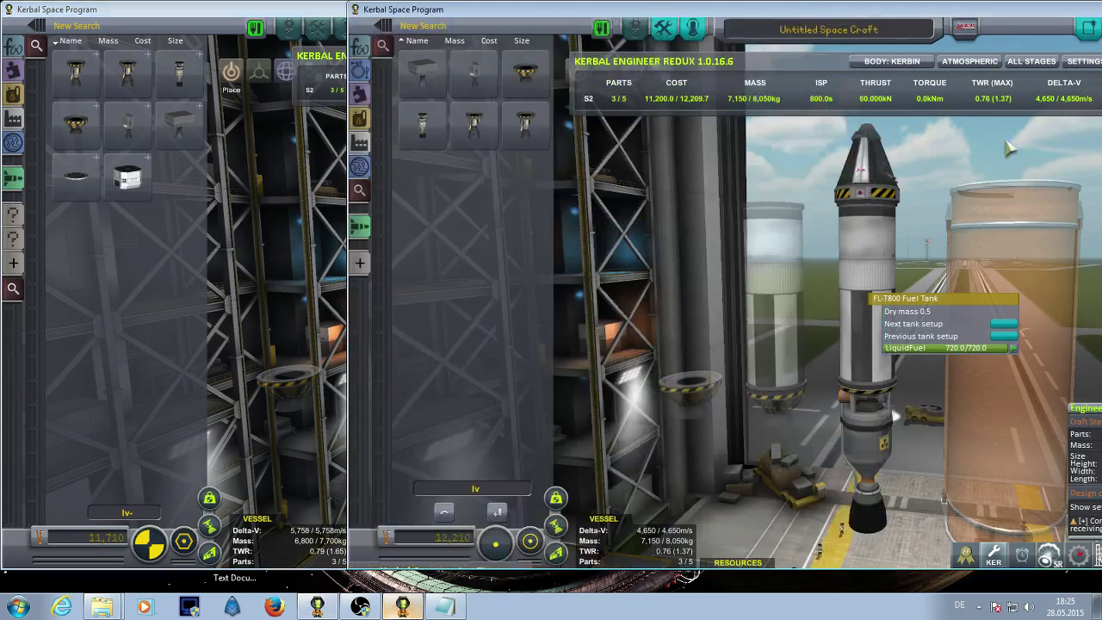
click(880, 423)
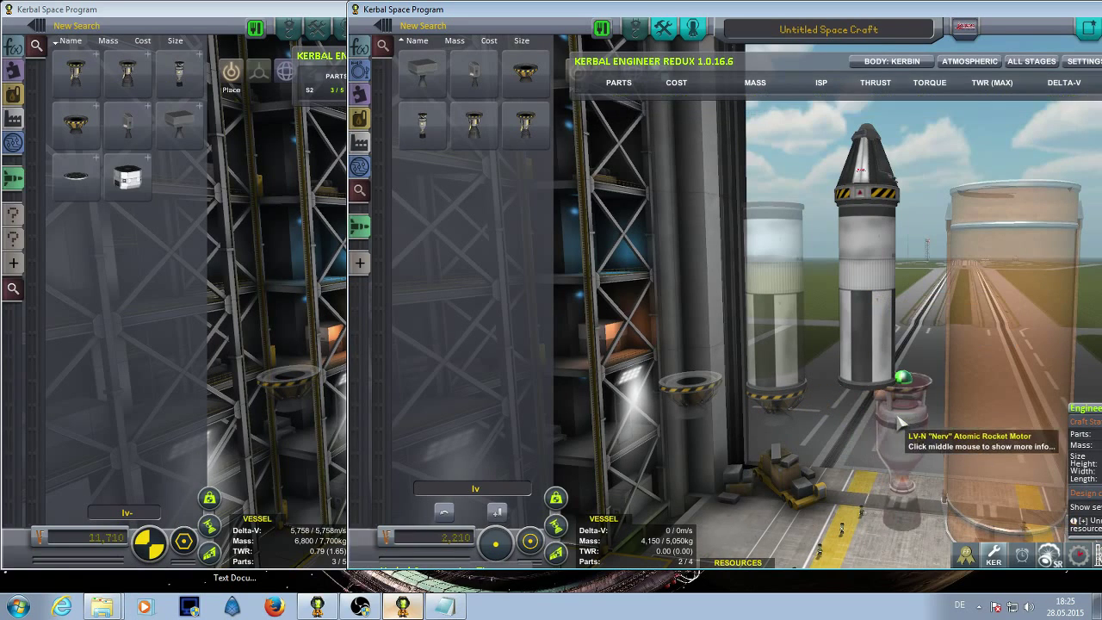
click(914, 389)
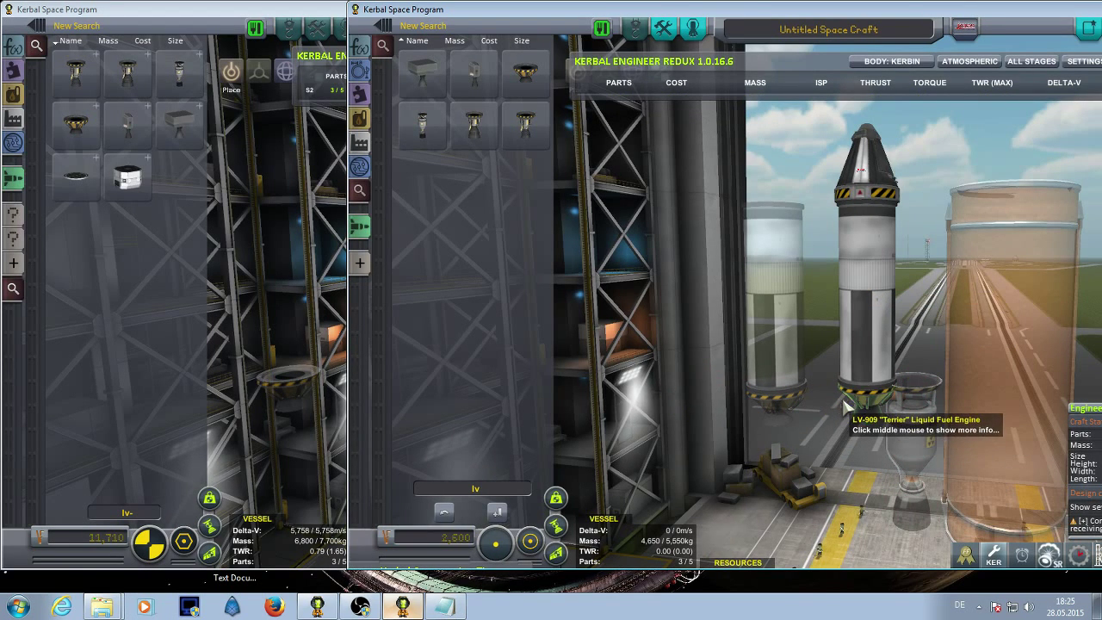
click(922, 408)
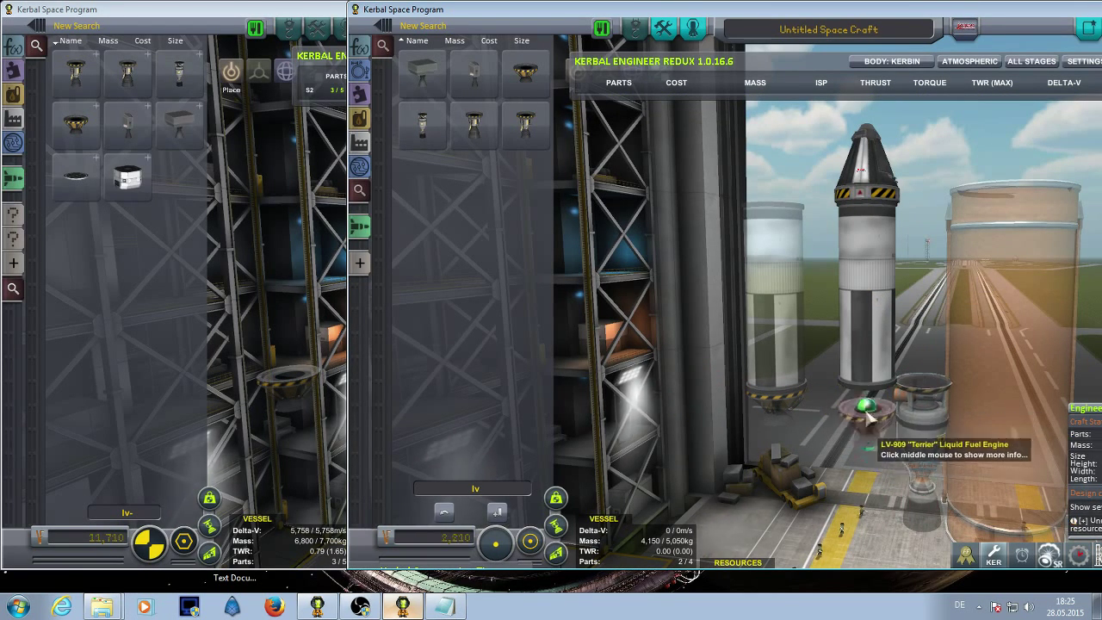
right_click(865, 289)
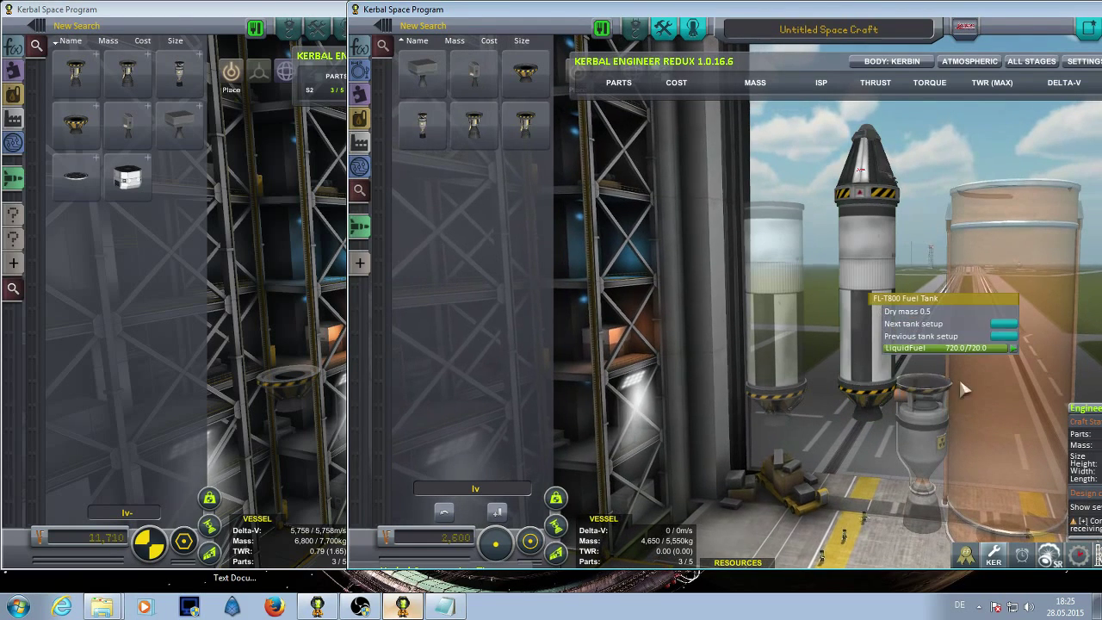
click(1004, 335)
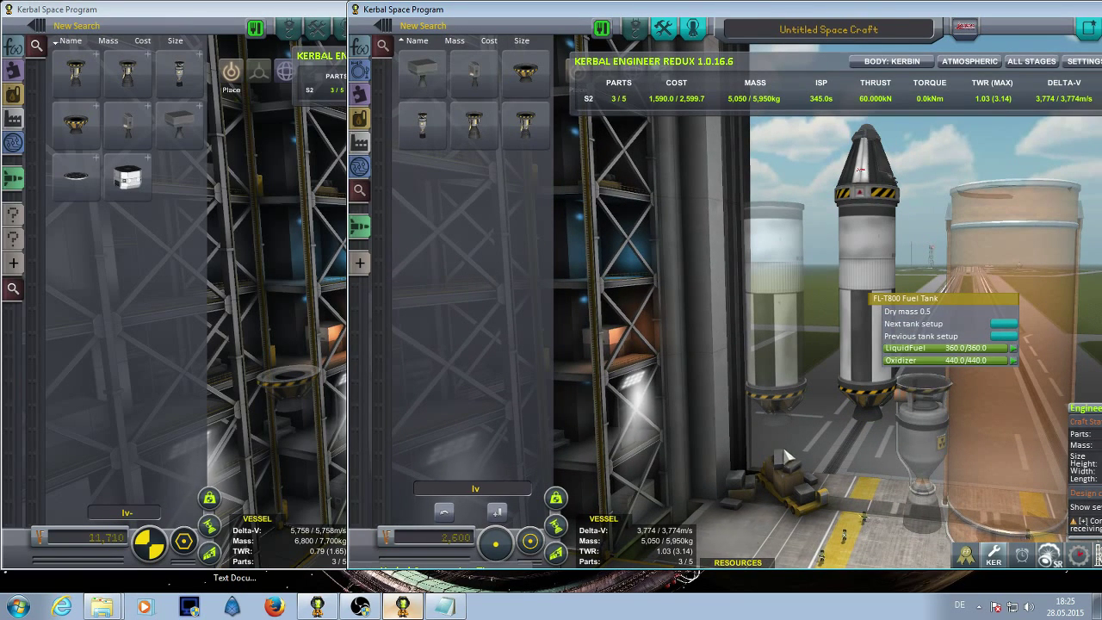
Replace the Terrier with the Nerv and set the tank to 720 LiquidFuel only
click(865, 398)
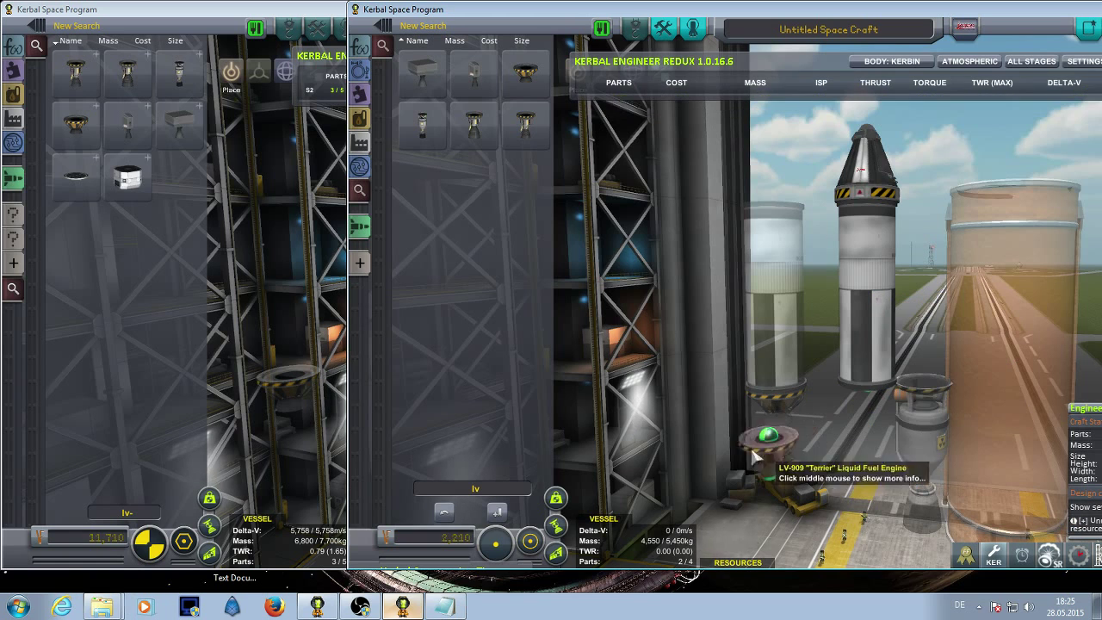
click(689, 426)
click(916, 456)
click(1016, 417)
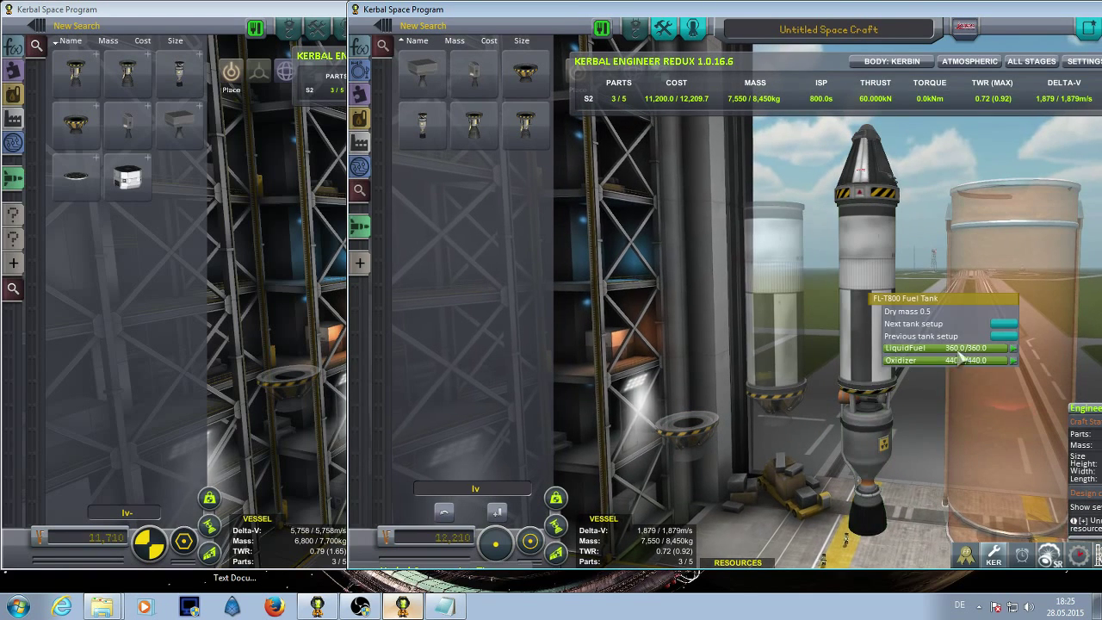
click(1003, 336)
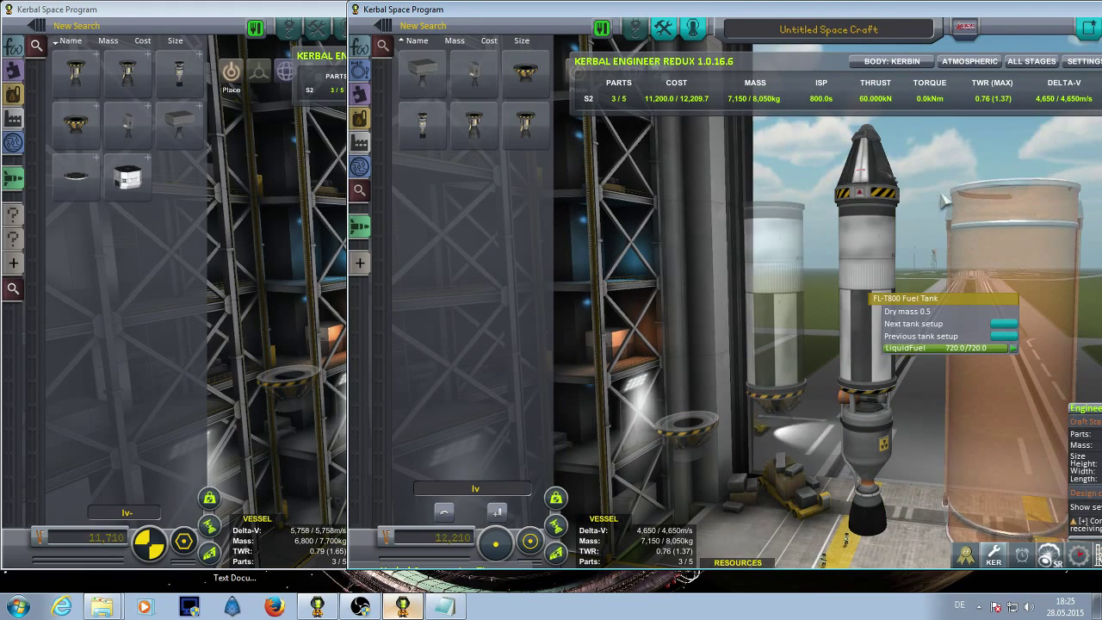
Orbit the newer rocket and inspect the FL-T800 tank's settings
drag(913, 258, 895, 290)
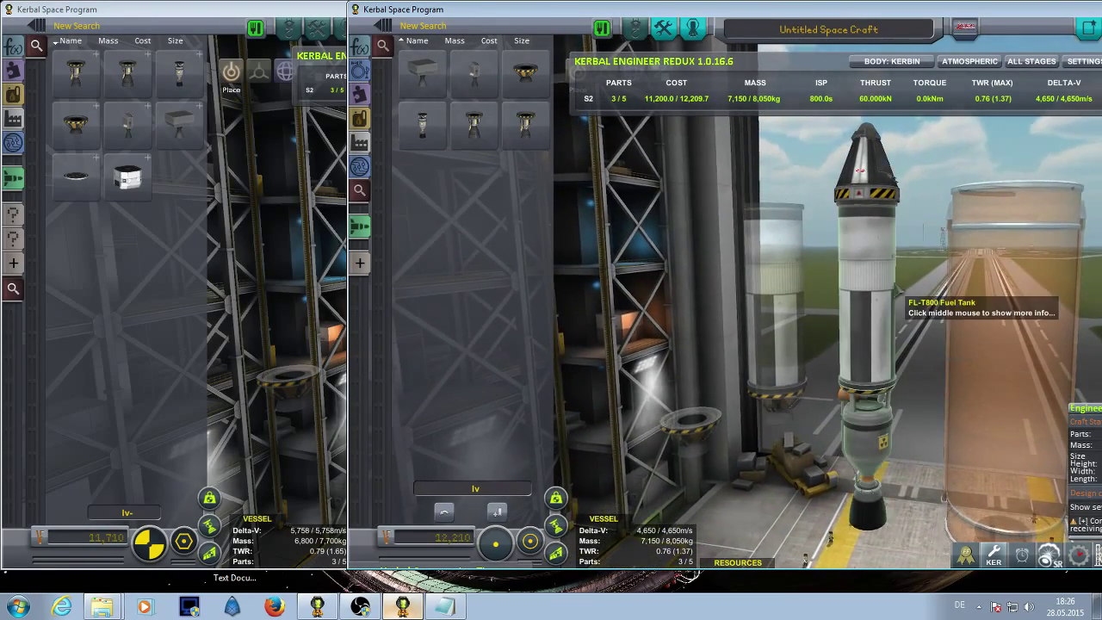
right_click(897, 288)
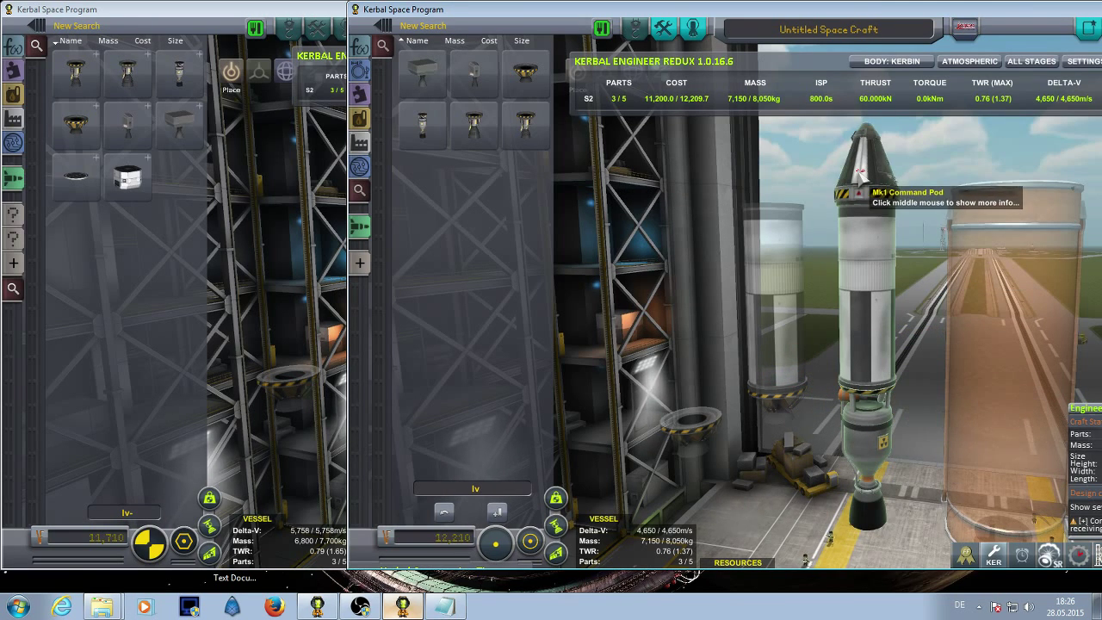
Reattach the tank stack under the Mk1 pod in the newer version and shift the rocket left
click(854, 231)
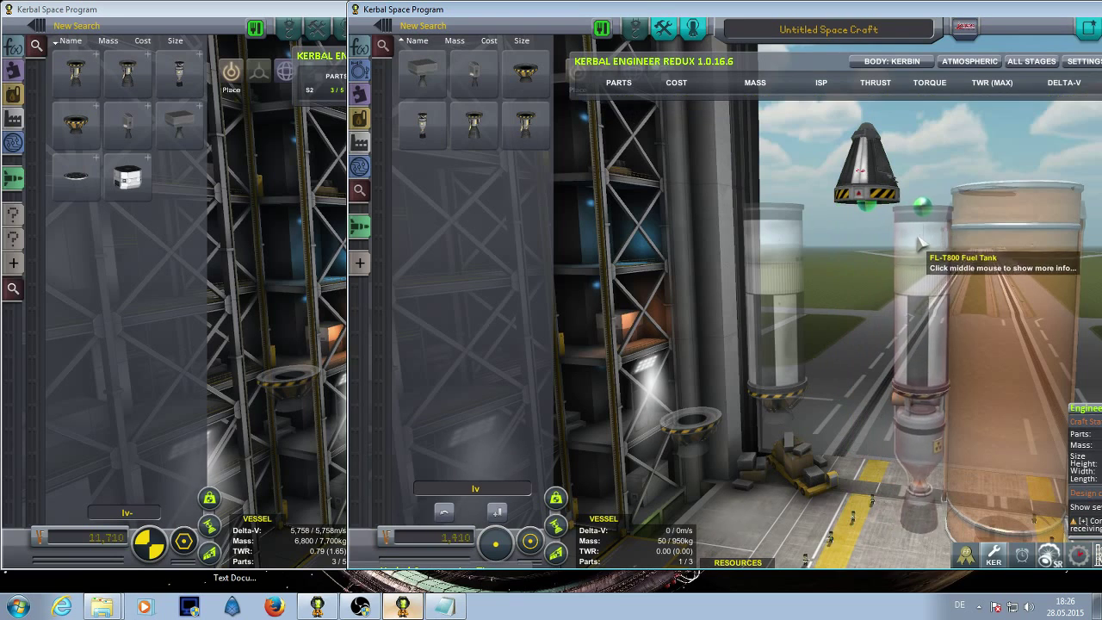
click(871, 197)
click(875, 179)
click(848, 180)
Reattach the tank stack under the pod in the older version, reaching 4,272 m/s delta-V
click(283, 7)
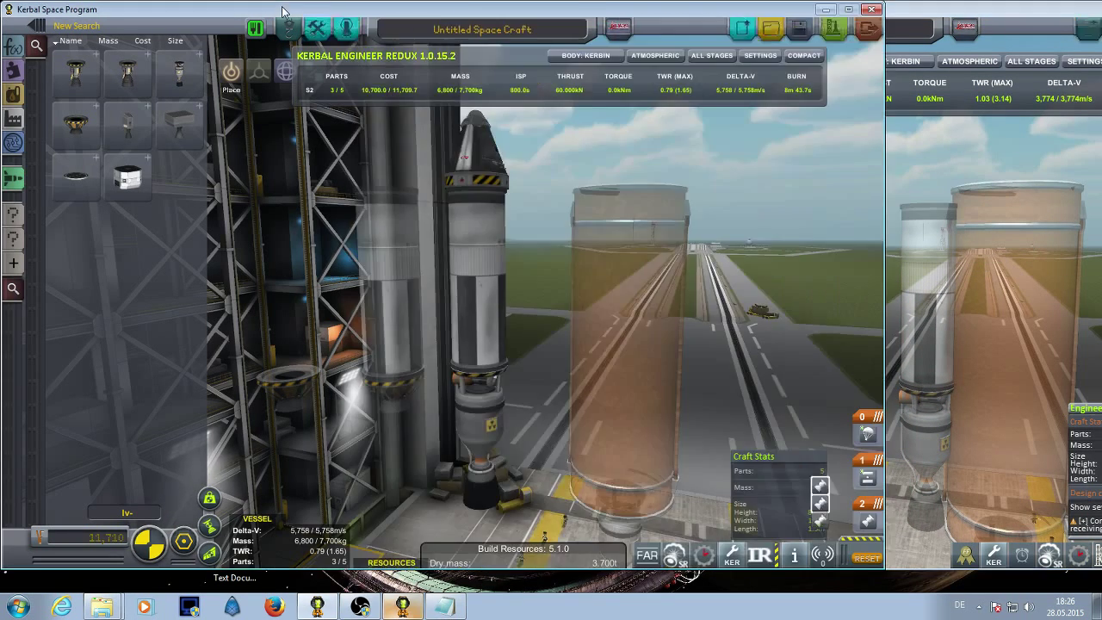
click(466, 207)
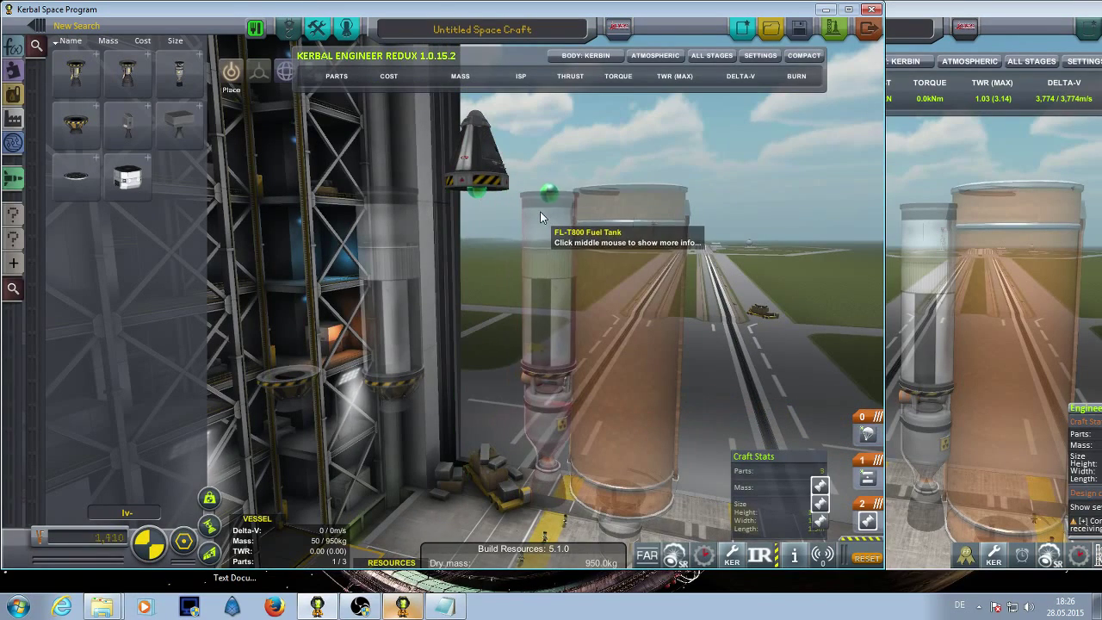
click(480, 237)
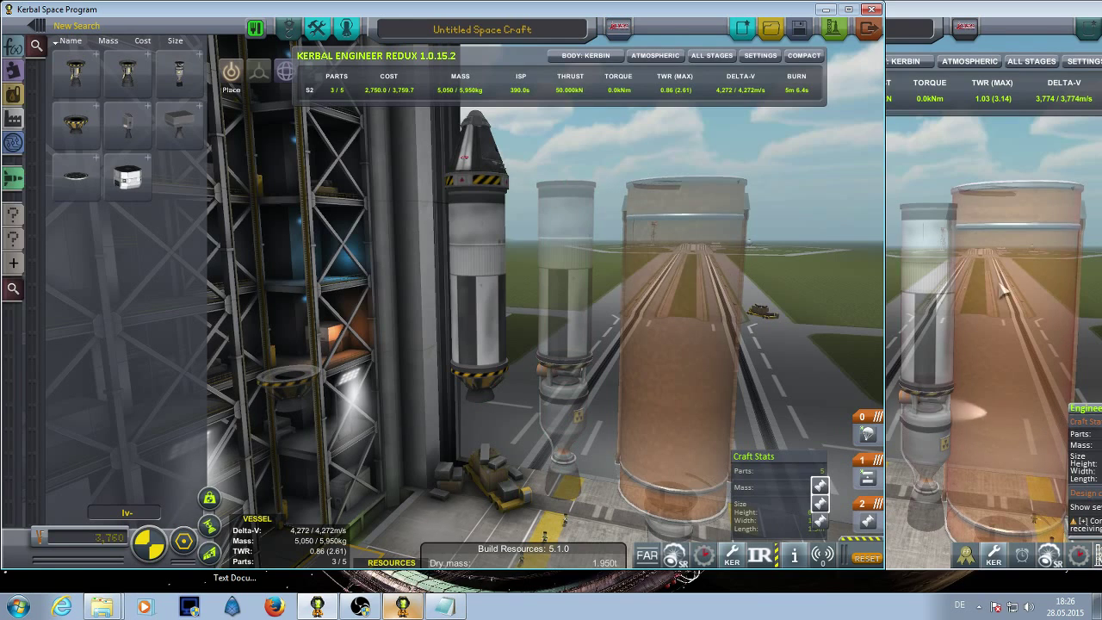
click(1043, 260)
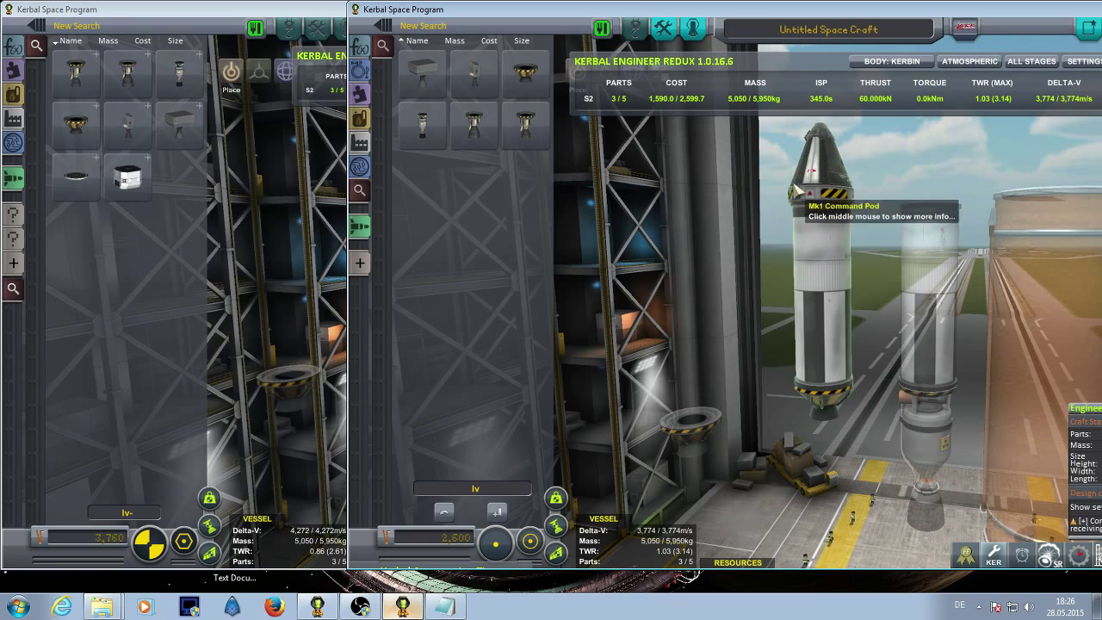
click(315, 10)
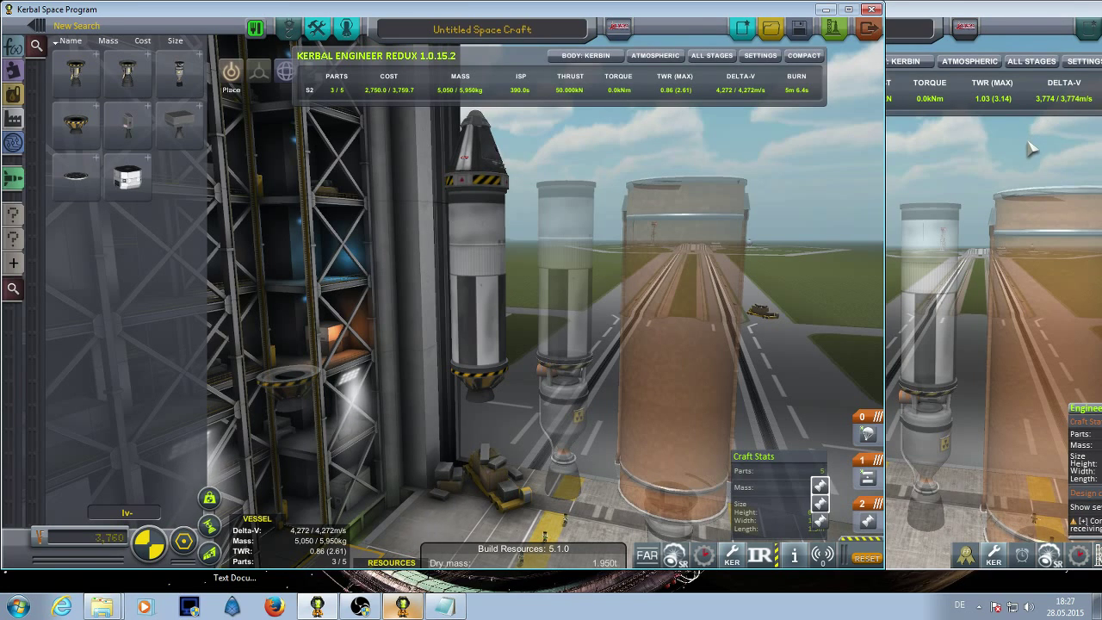
Show the older version's LV-909 info card: 50 thrust, 300–390 s Isp, cost 750
mouse_move(80, 126)
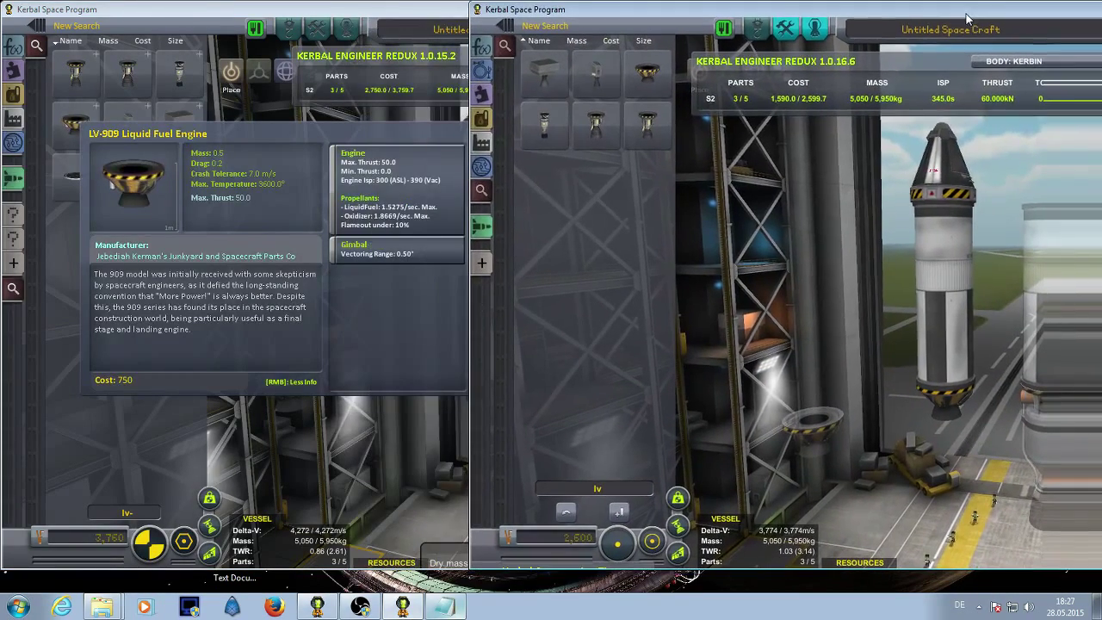
mouse_move(648, 81)
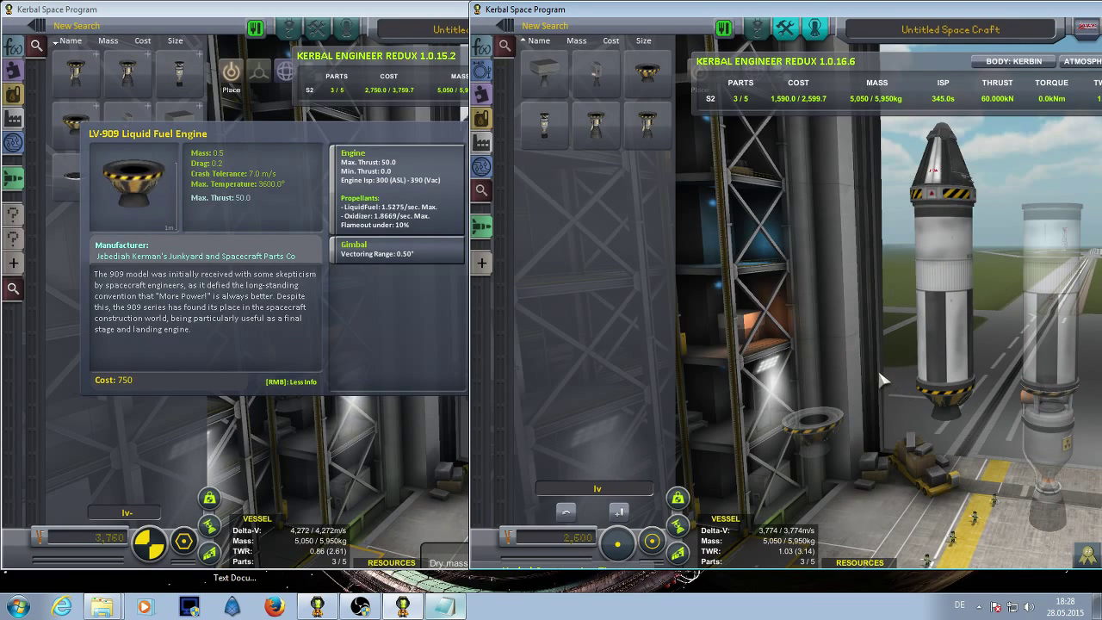
Slide the right window left and toggle the FL-T800 between liquid-only and fuel plus oxidizer
drag(818, 14, 680, 14)
right_click(826, 263)
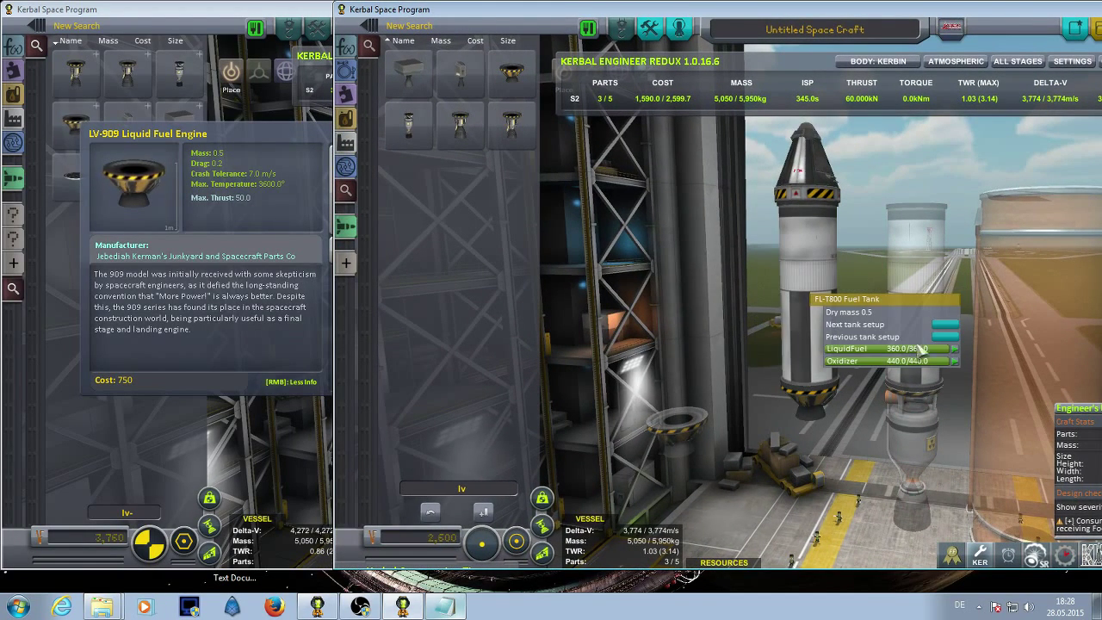
click(946, 327)
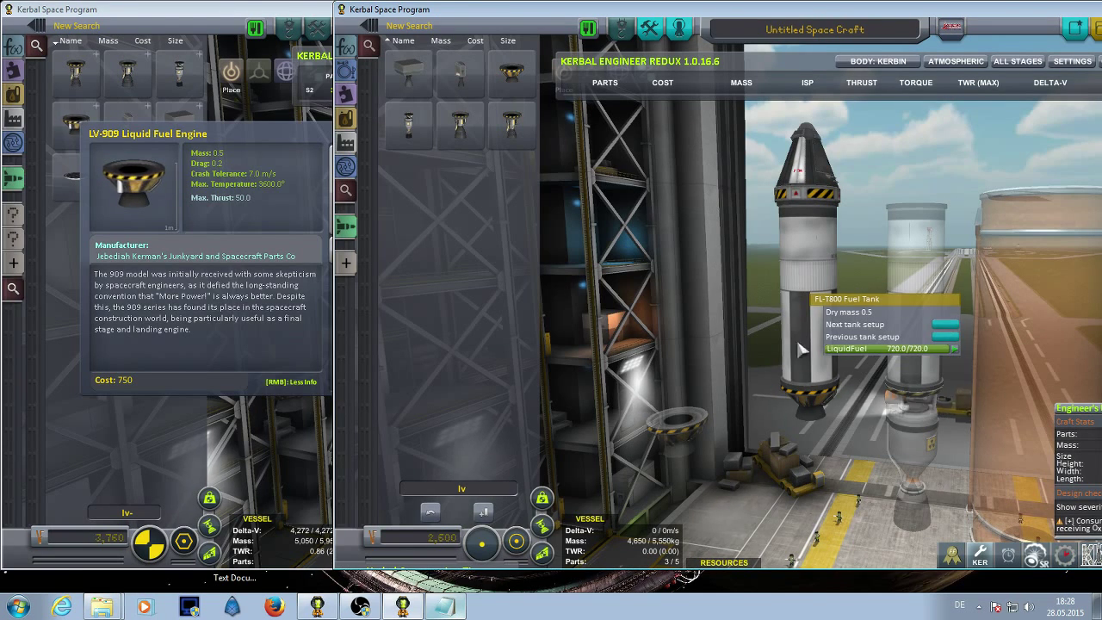
click(946, 336)
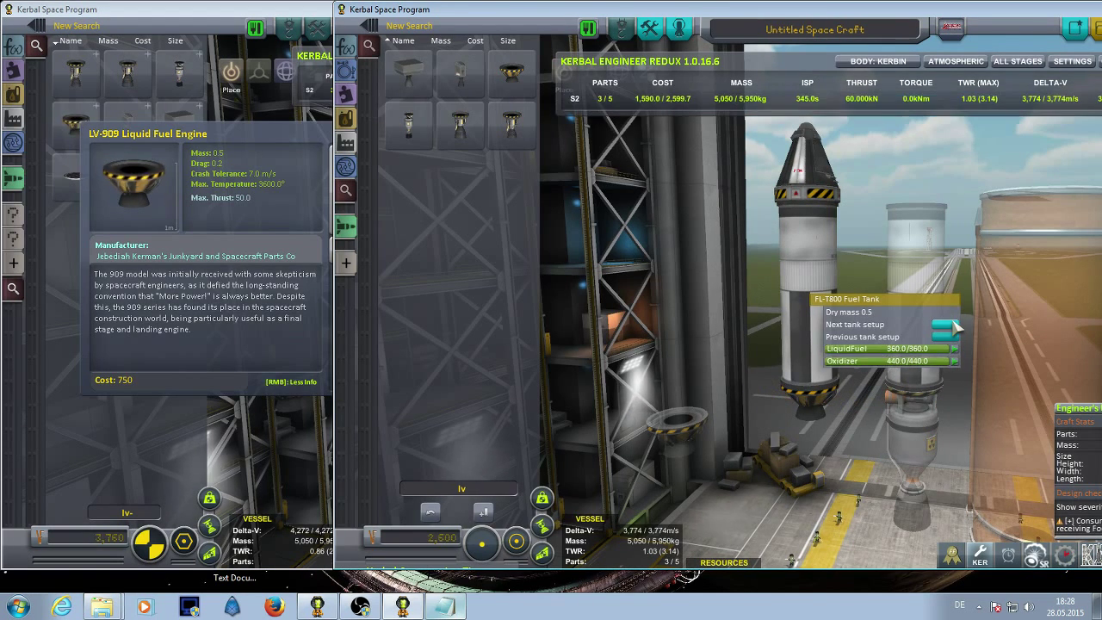
Replace the FL-T800 with a Rockomax Jumbo-64 under the pod, giving 3,507 m/s delta-V
click(806, 252)
click(702, 260)
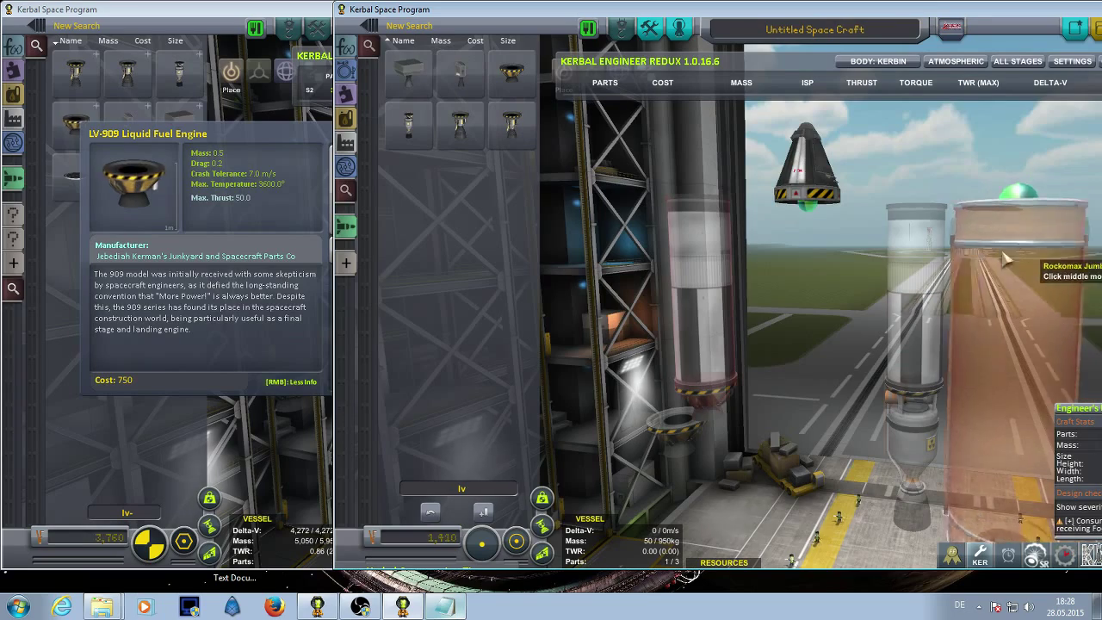
click(981, 448)
click(828, 245)
scroll(965, 319, down, 4)
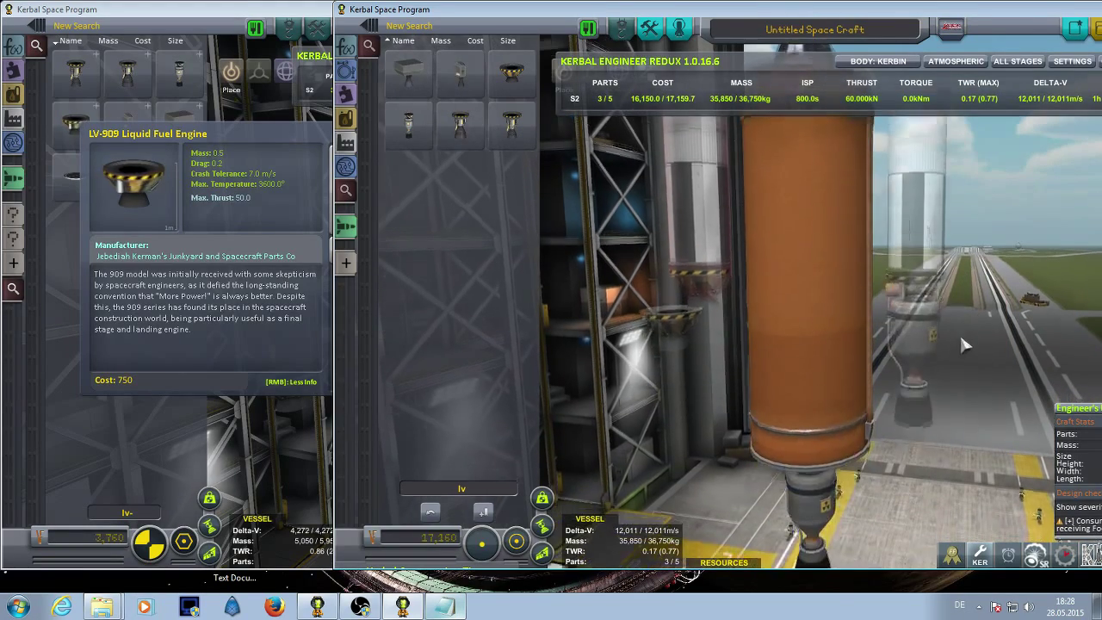
scroll(955, 339, up, 4)
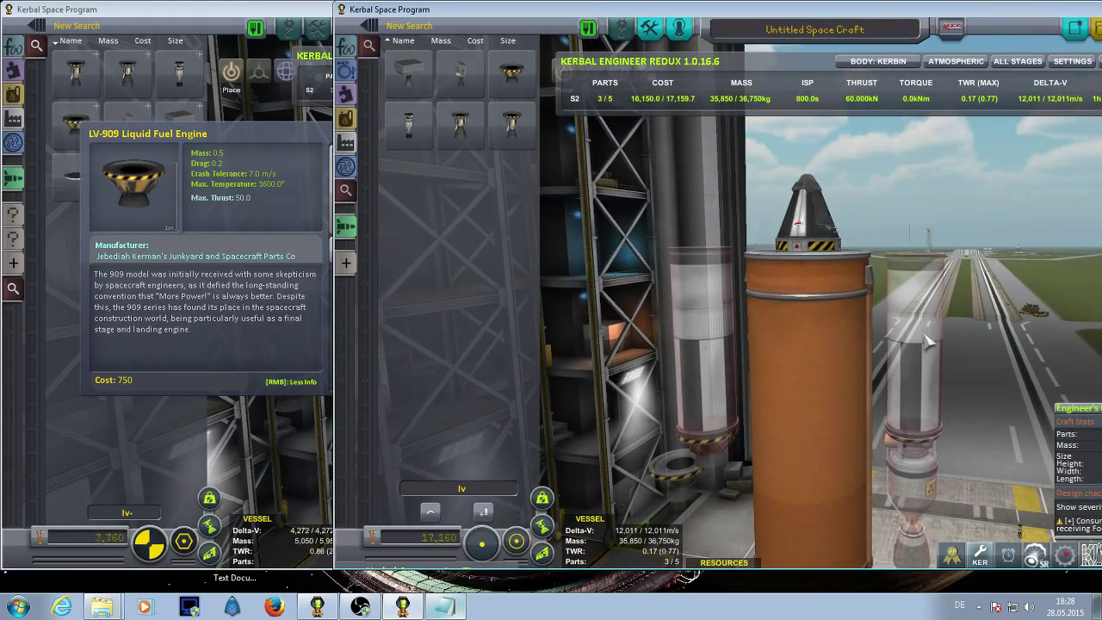
right_click(829, 322)
click(946, 458)
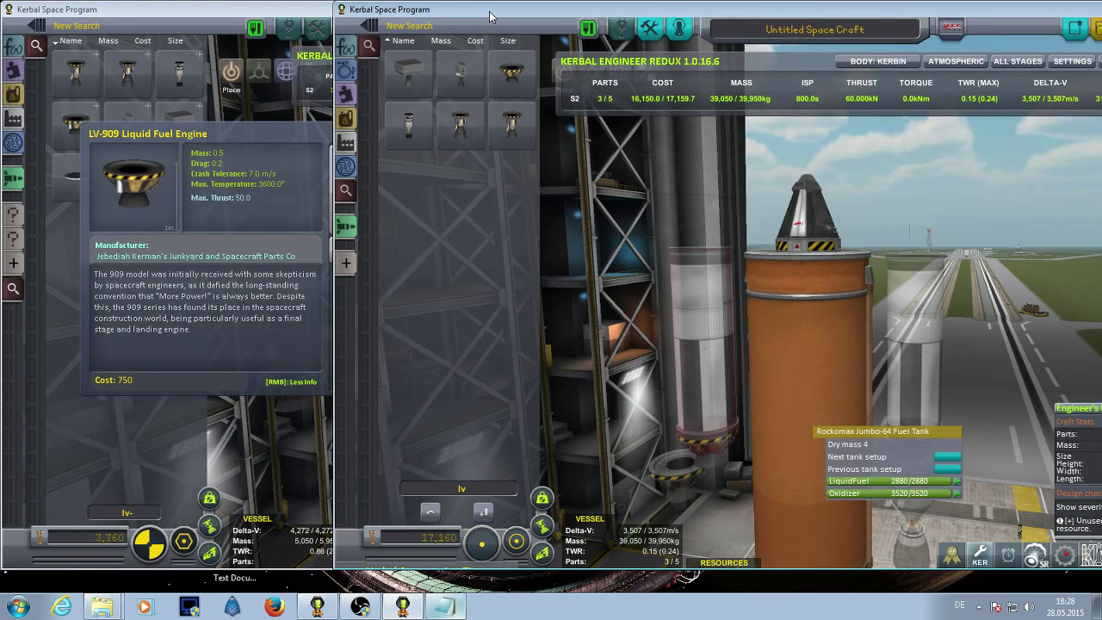
drag(489, 16, 518, 16)
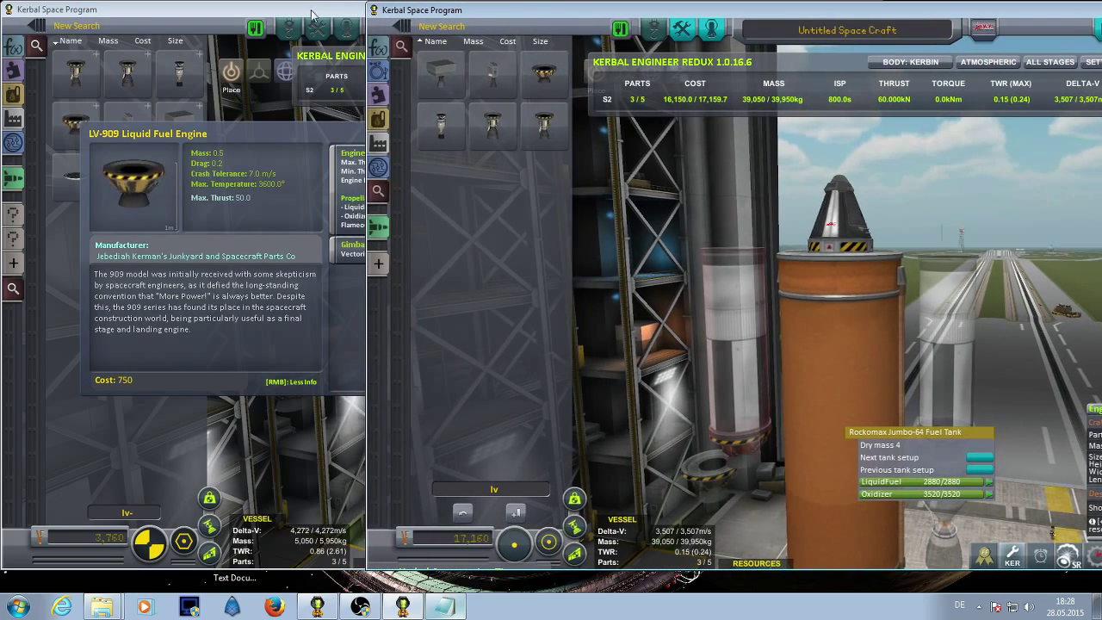
Swap the older rocket's FL-T800 stack for the Jumbo-64 tank, reaching 13,313 m/s delta-V
key(alt+Tab)
click(484, 243)
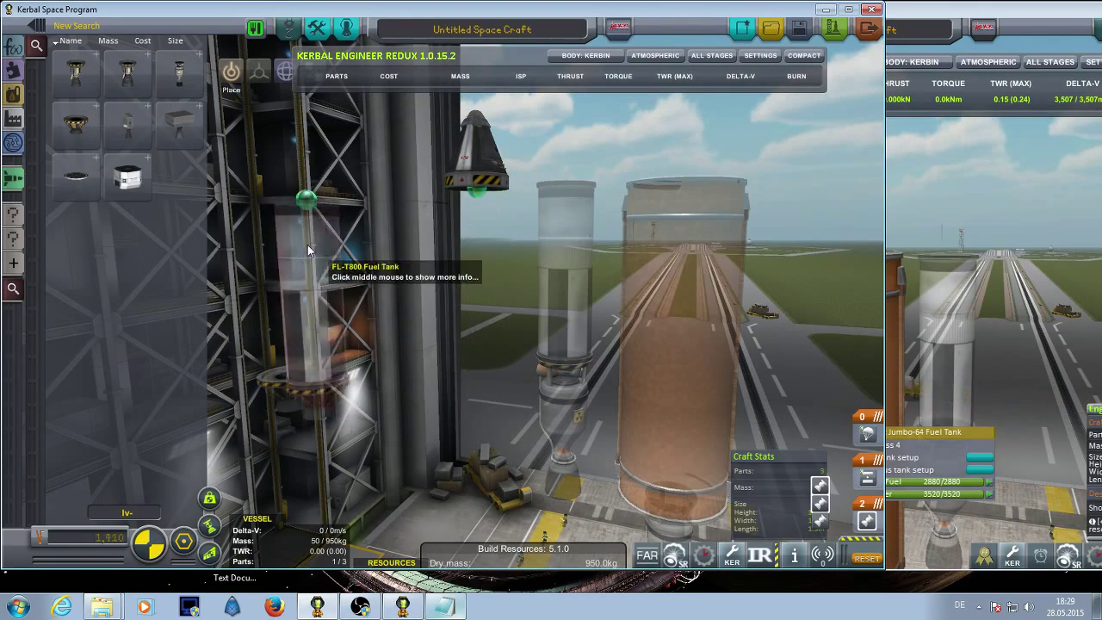
click(304, 243)
click(474, 228)
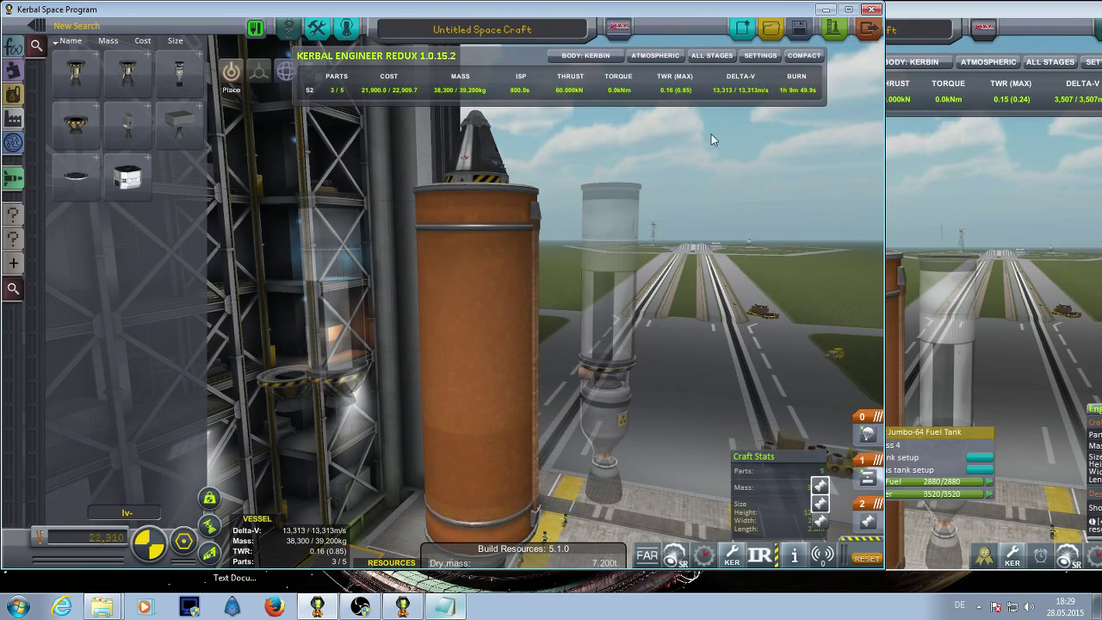
click(987, 171)
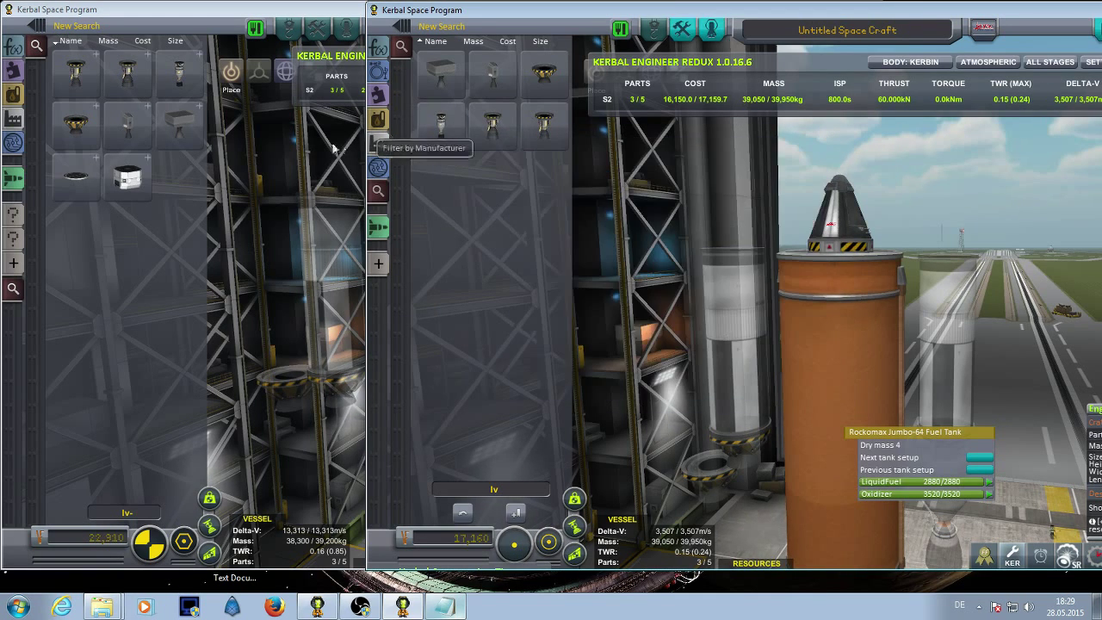
Compare the left window's LV-N rocket, then return to the right window's craft
click(305, 132)
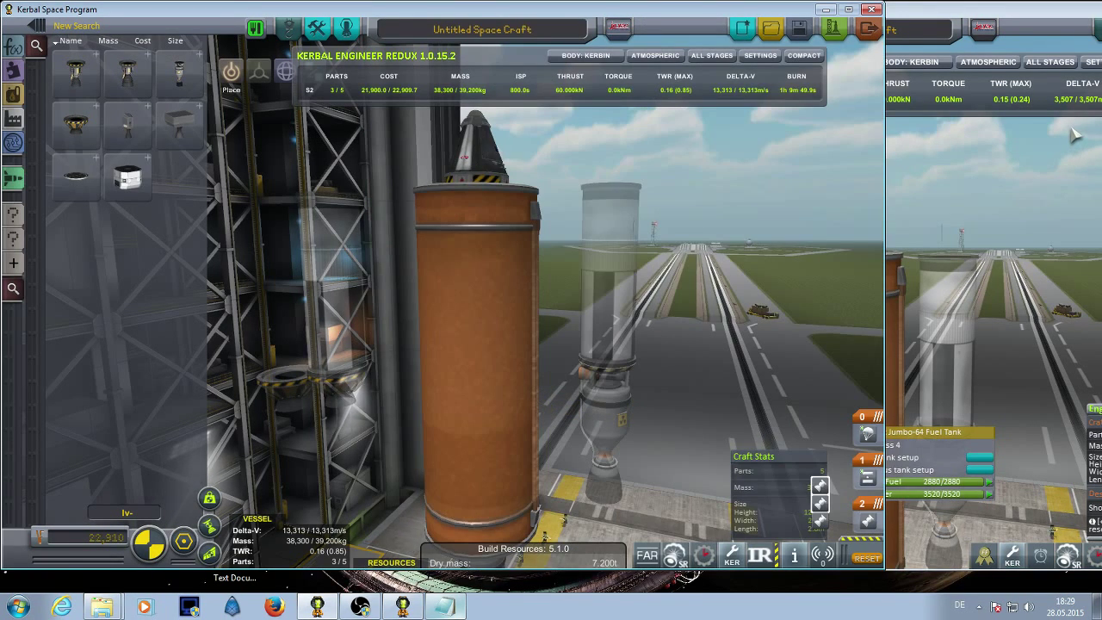
click(1025, 161)
scroll(832, 201, down, 2)
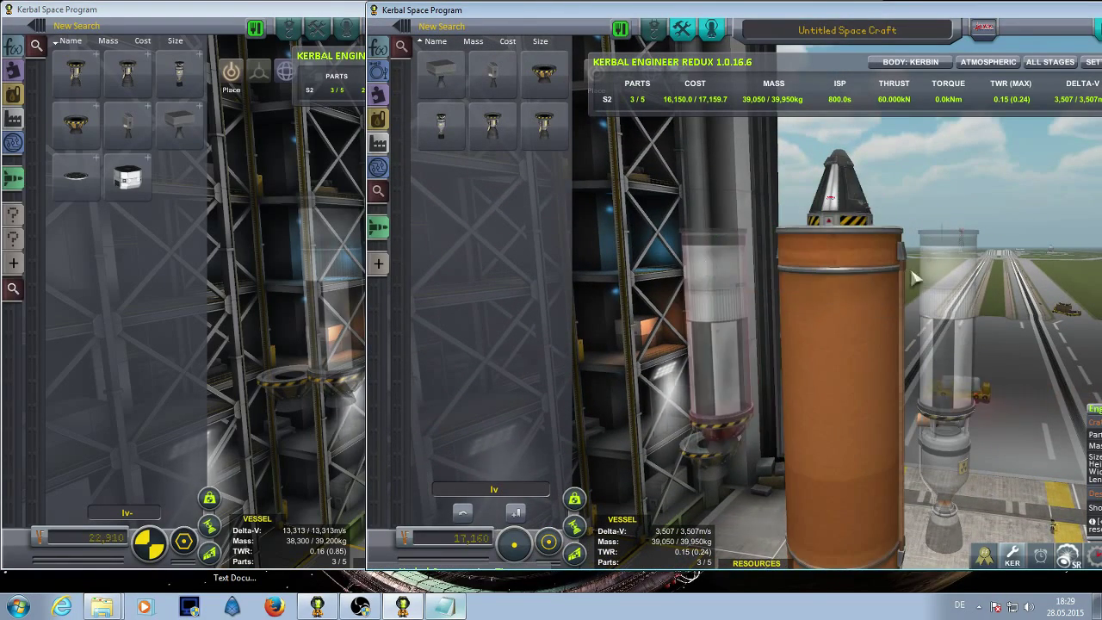
scroll(847, 283, down, 1)
Make the right Jumbo-64 liquid fuel only (12,011 m/s), then bring the left window forward
right_click(848, 323)
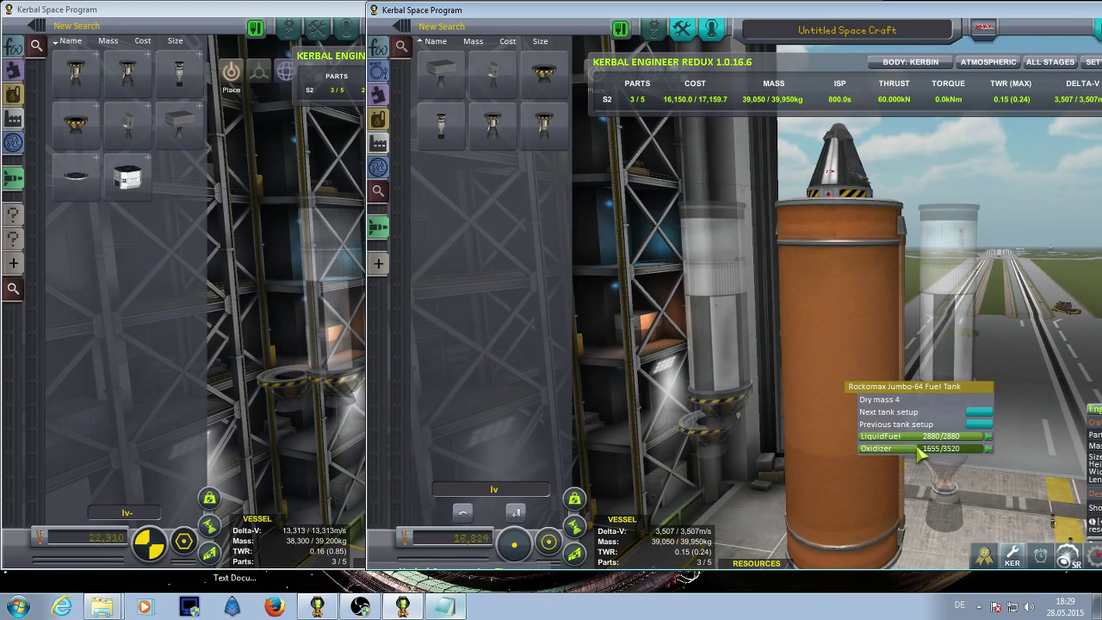
drag(919, 453, 951, 451)
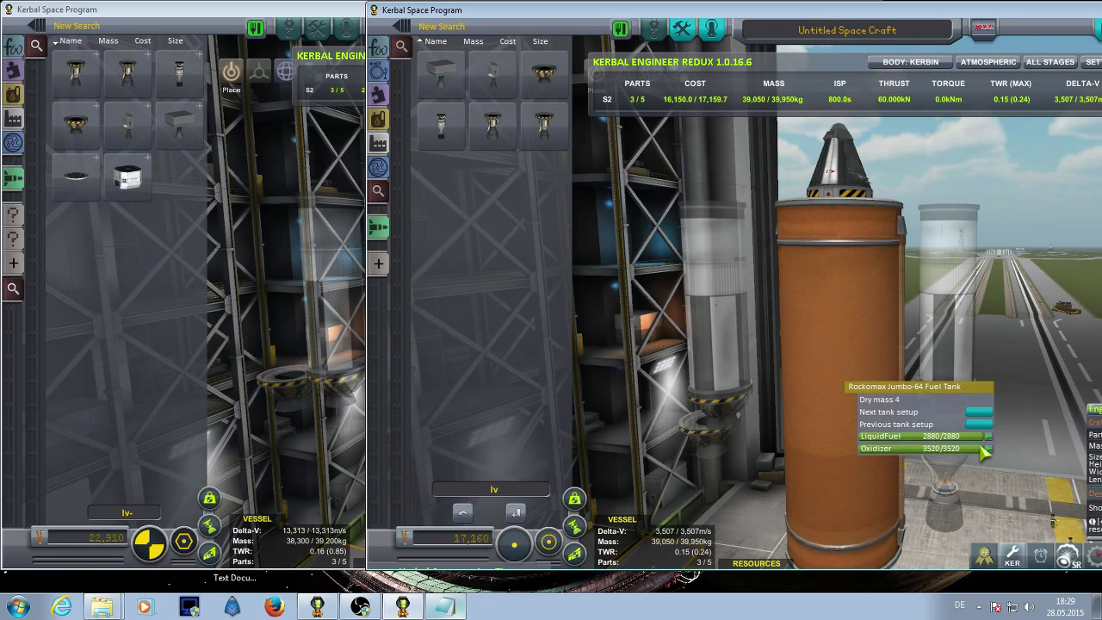
drag(989, 452, 860, 454)
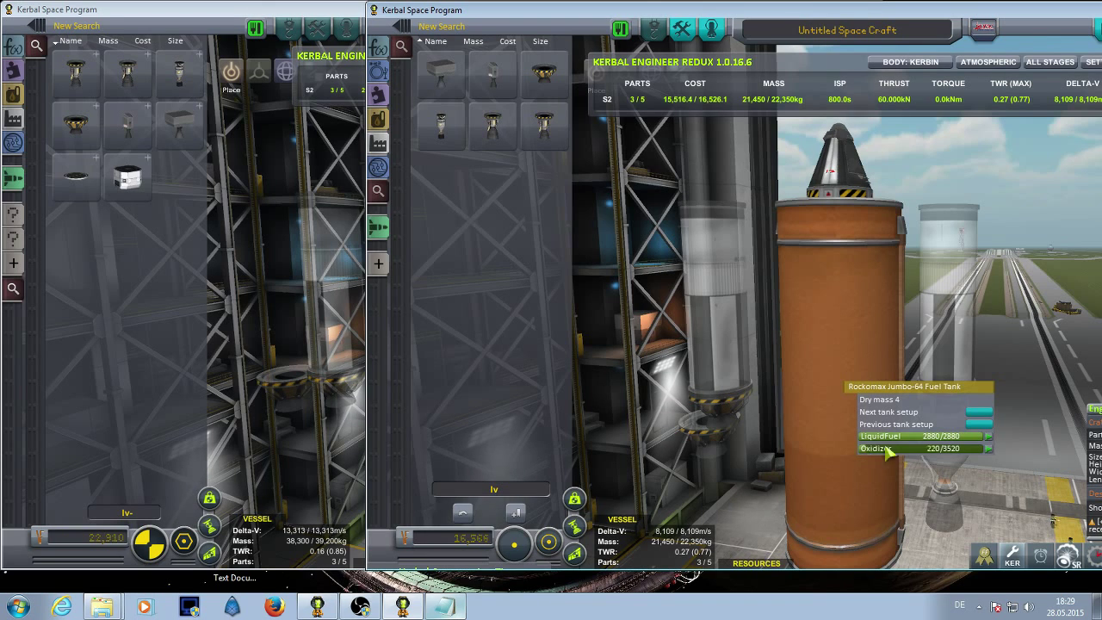
drag(910, 454, 990, 452)
click(979, 413)
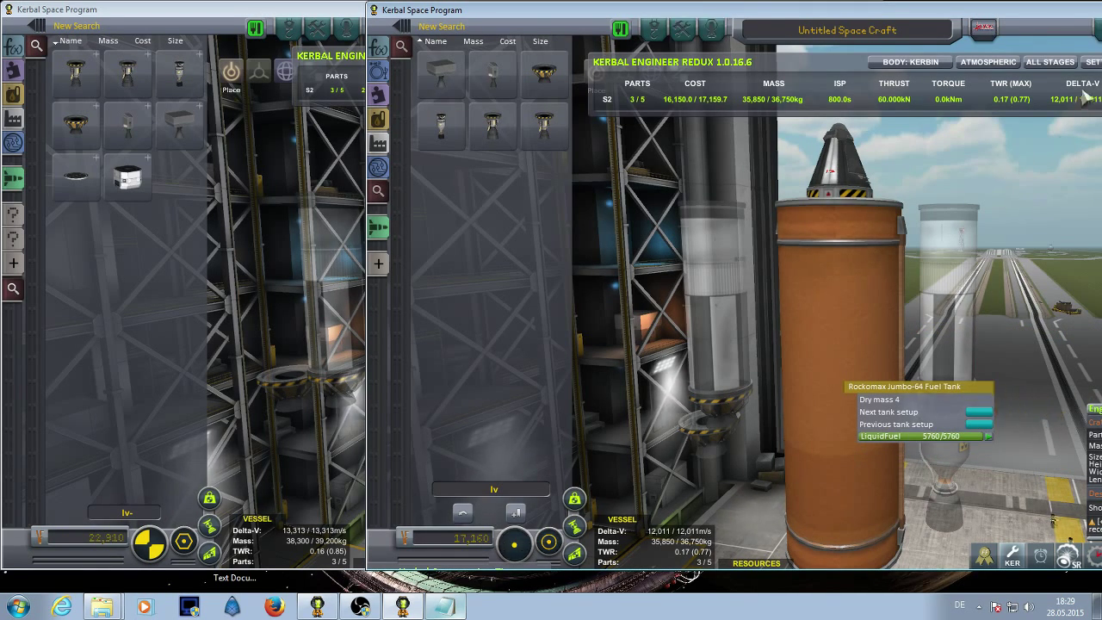
key(alt+Tab)
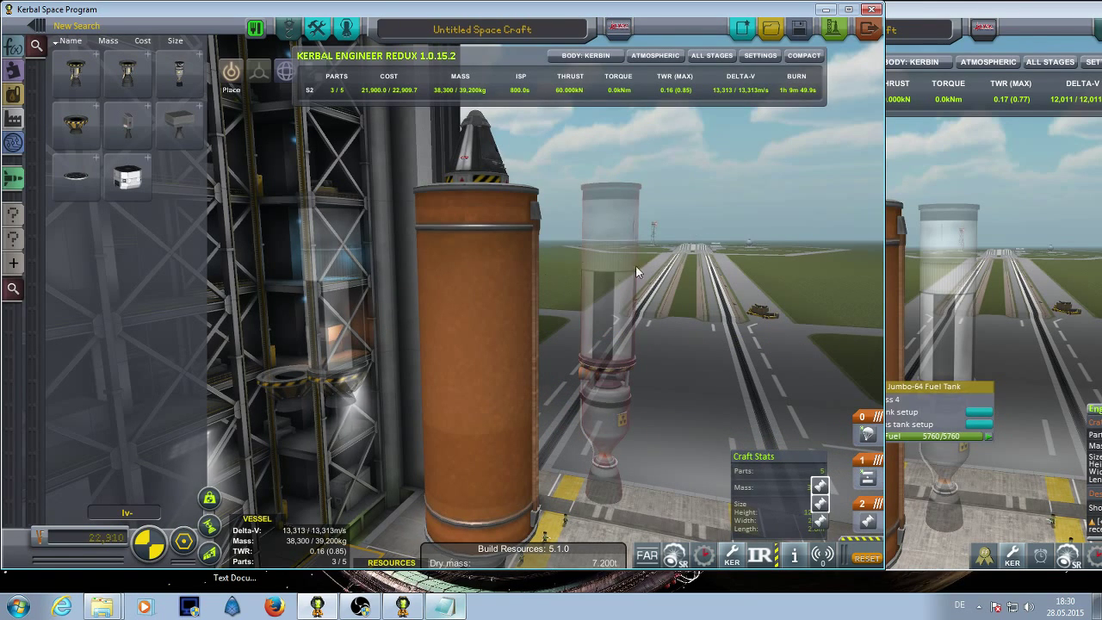
In the left window, replace the LV-N under the big tank with an LV-909
scroll(625, 253, down, 3)
click(618, 468)
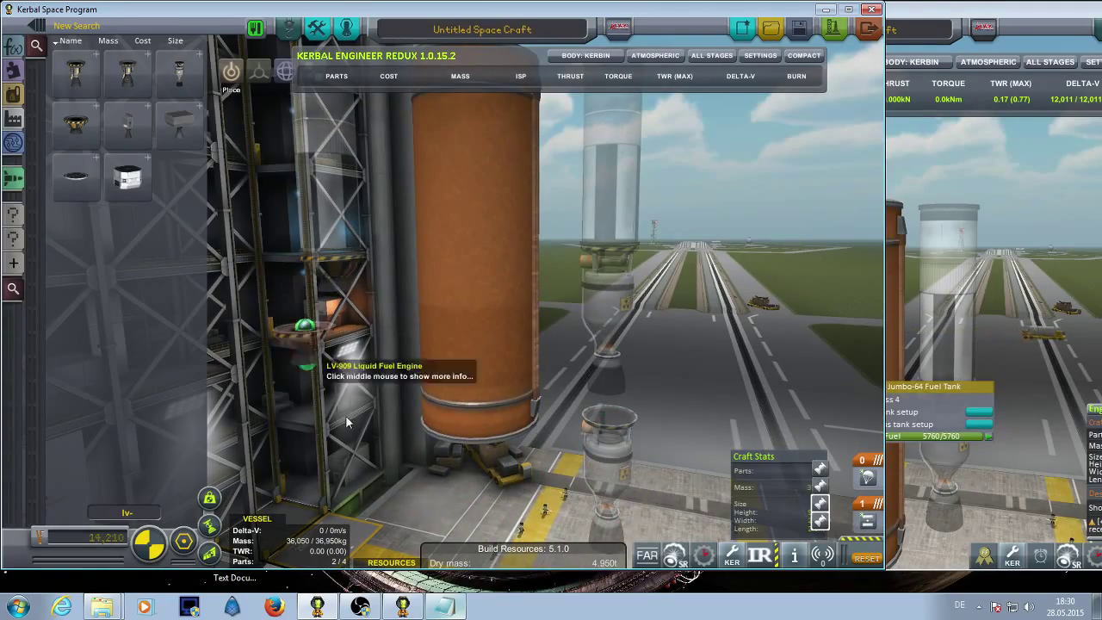
click(467, 447)
scroll(550, 430, up, 3)
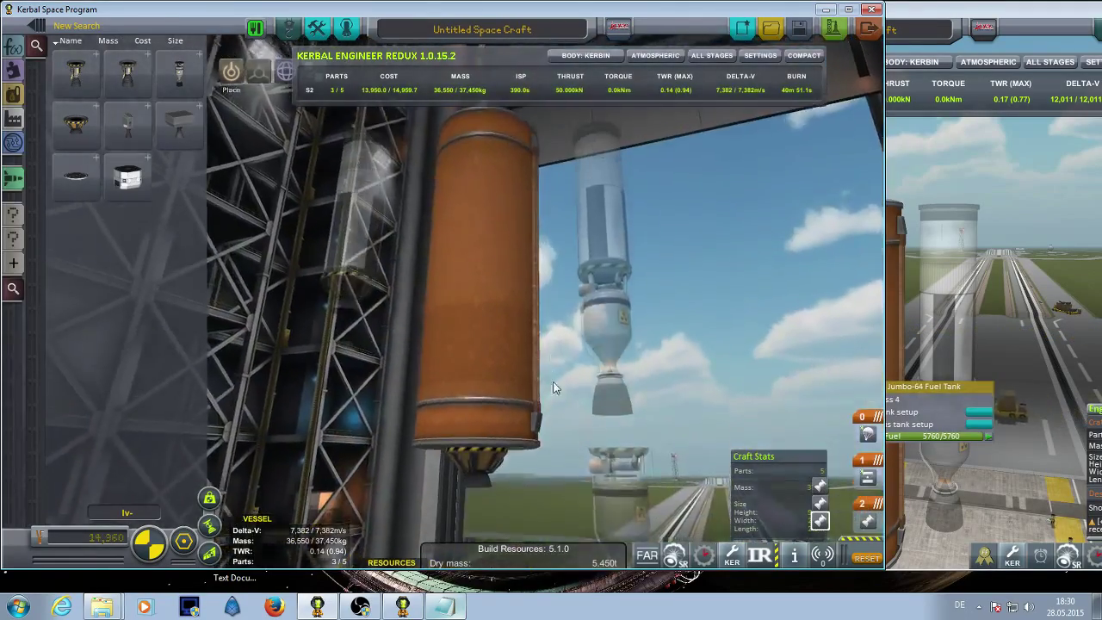
scroll(554, 384, down, 3)
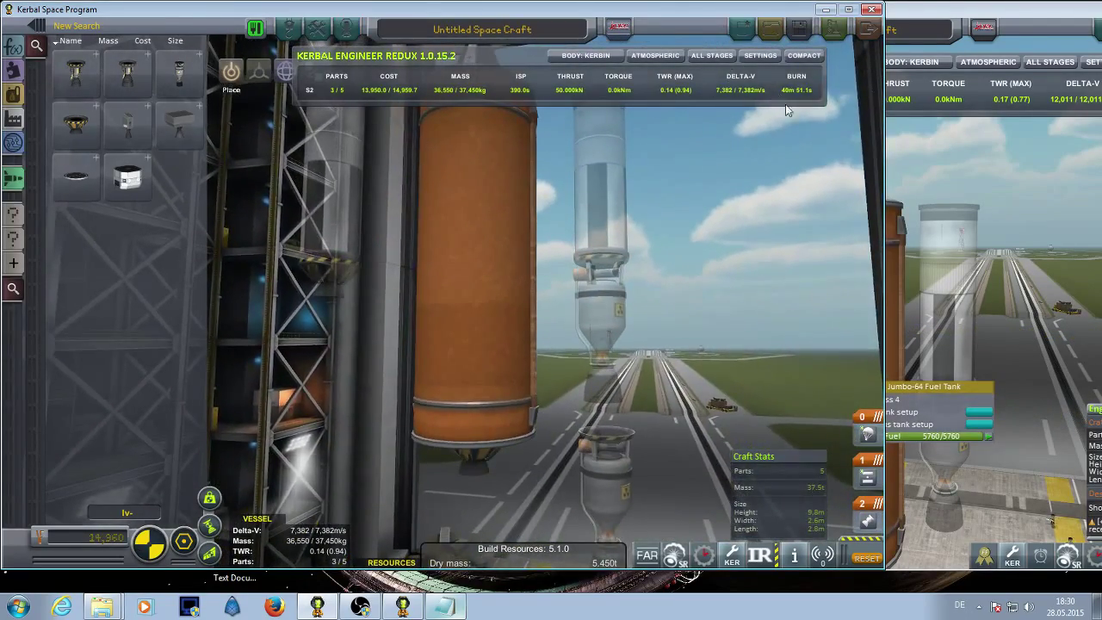
In the right window, attach a Terrier under the orange tank and check its fuel settings
click(938, 258)
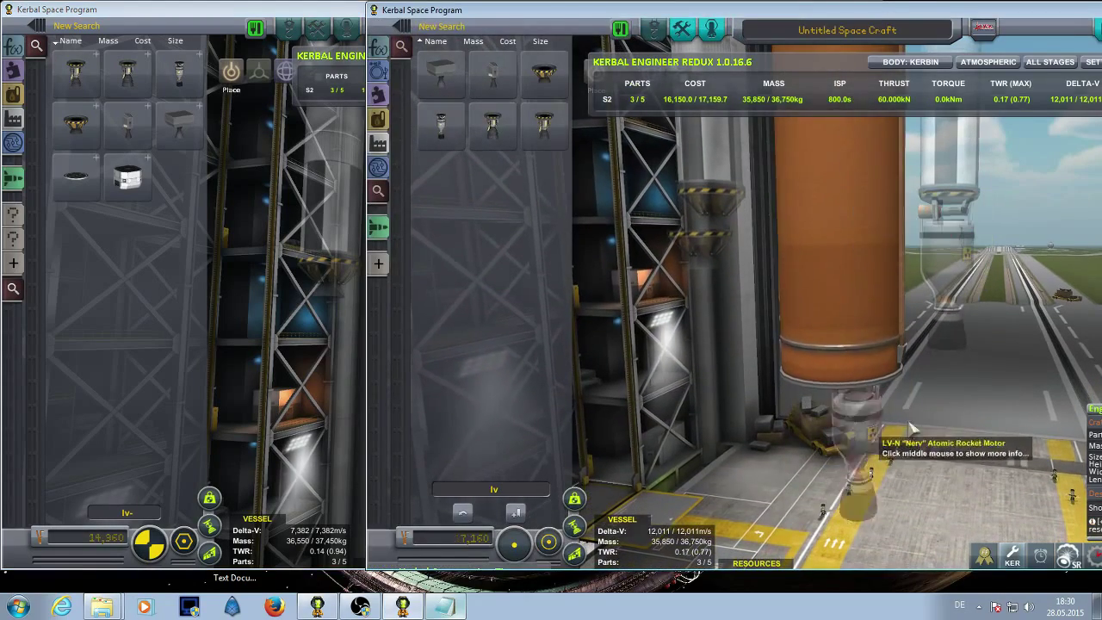
click(896, 448)
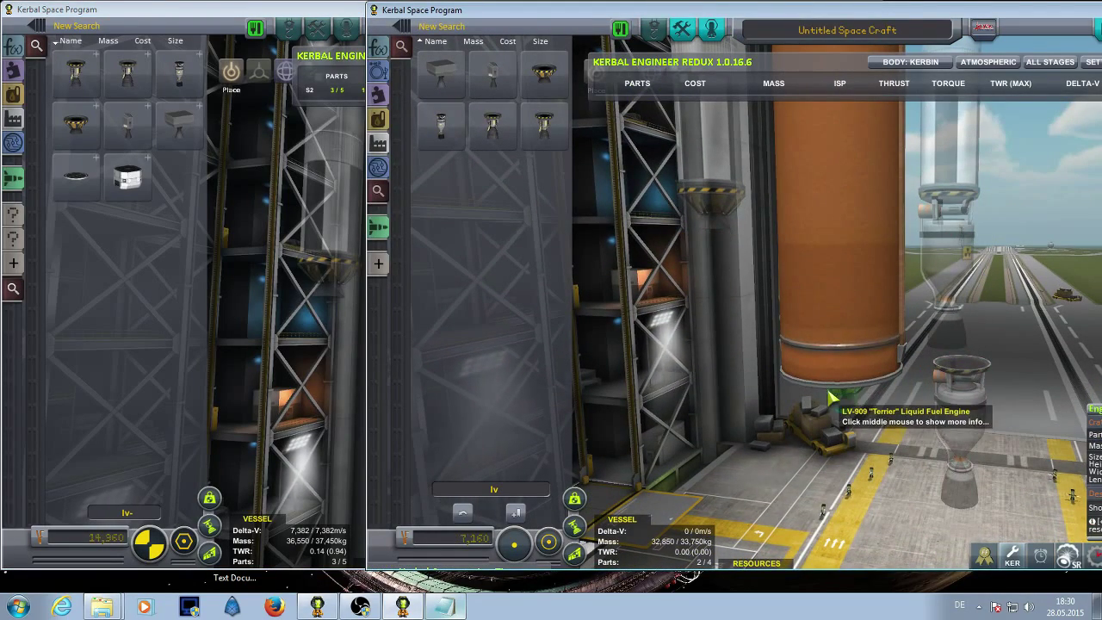
right_click(841, 238)
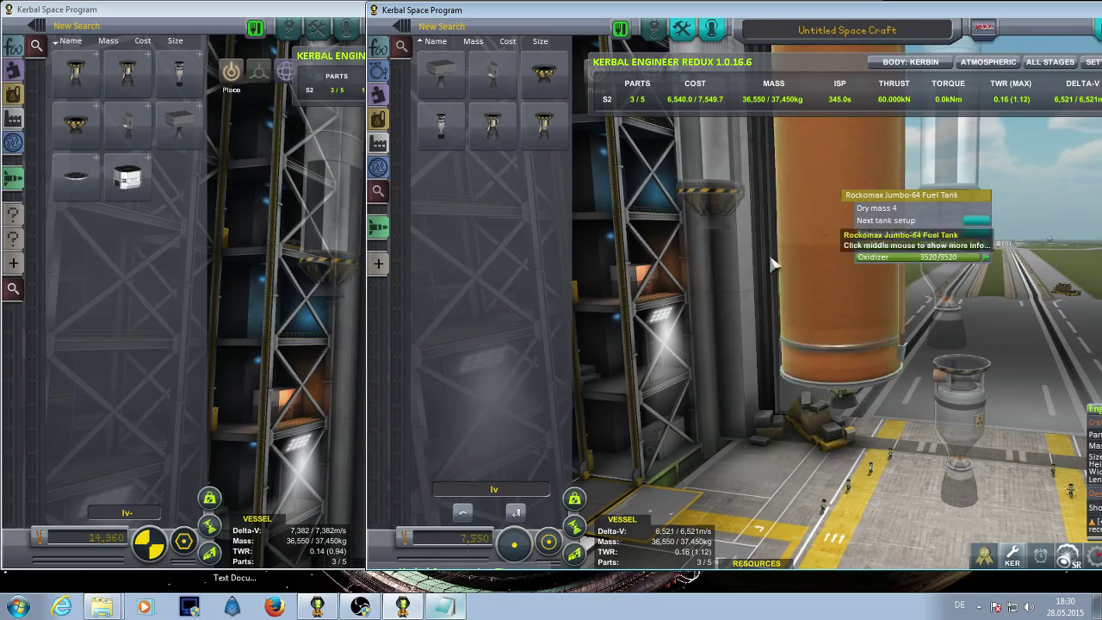
key(alt+Tab)
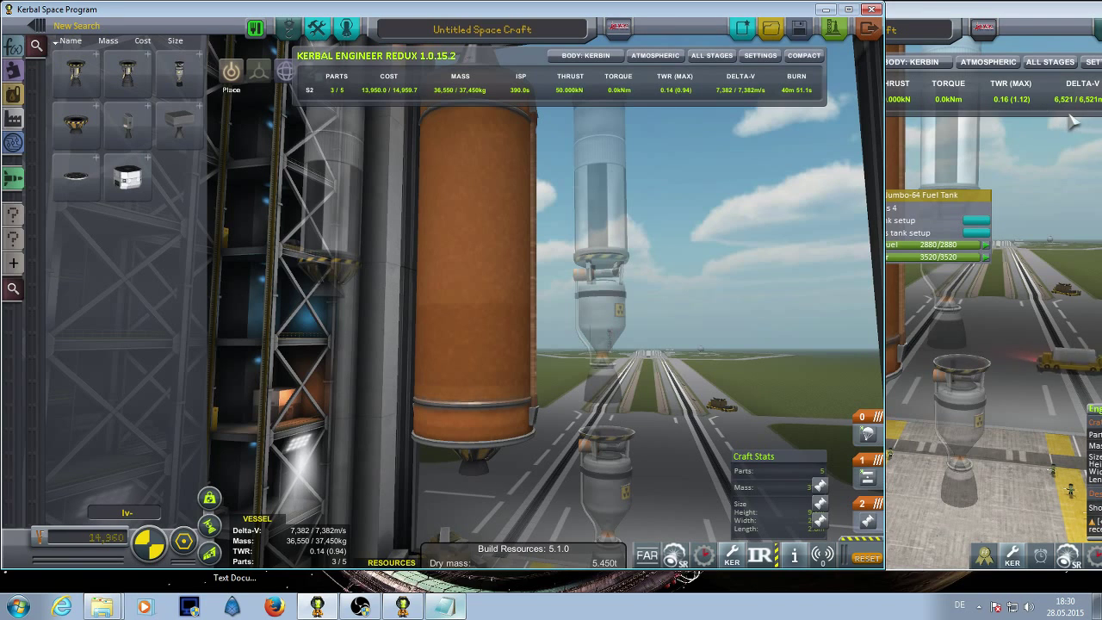
Back in the left window, swap the LV-909 for the LV-N under the orange tank
click(468, 460)
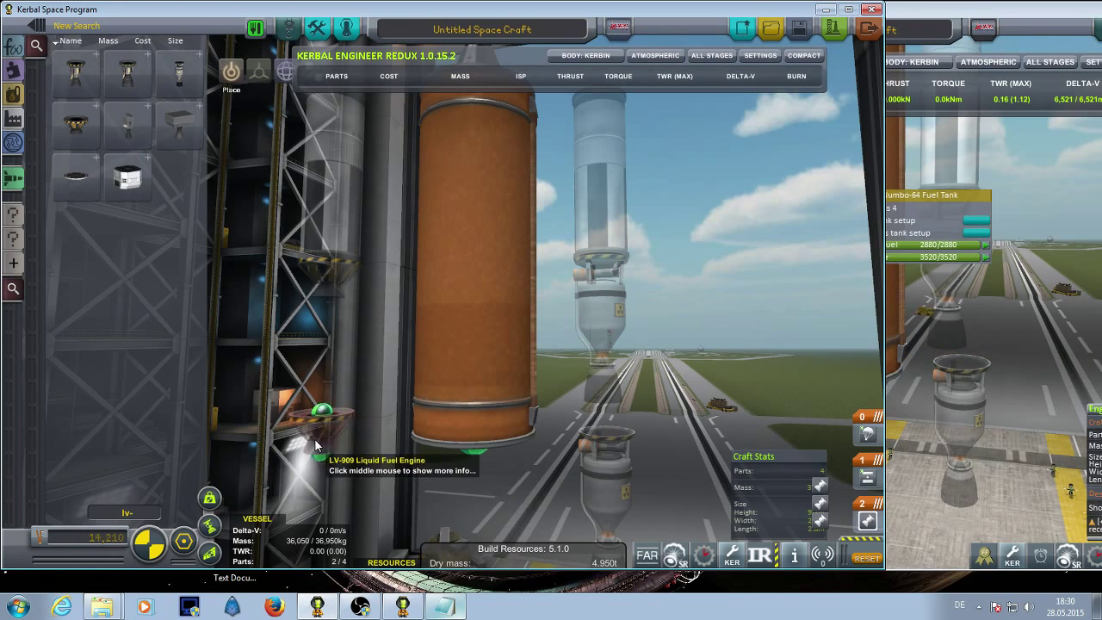
click(314, 438)
click(587, 476)
click(464, 471)
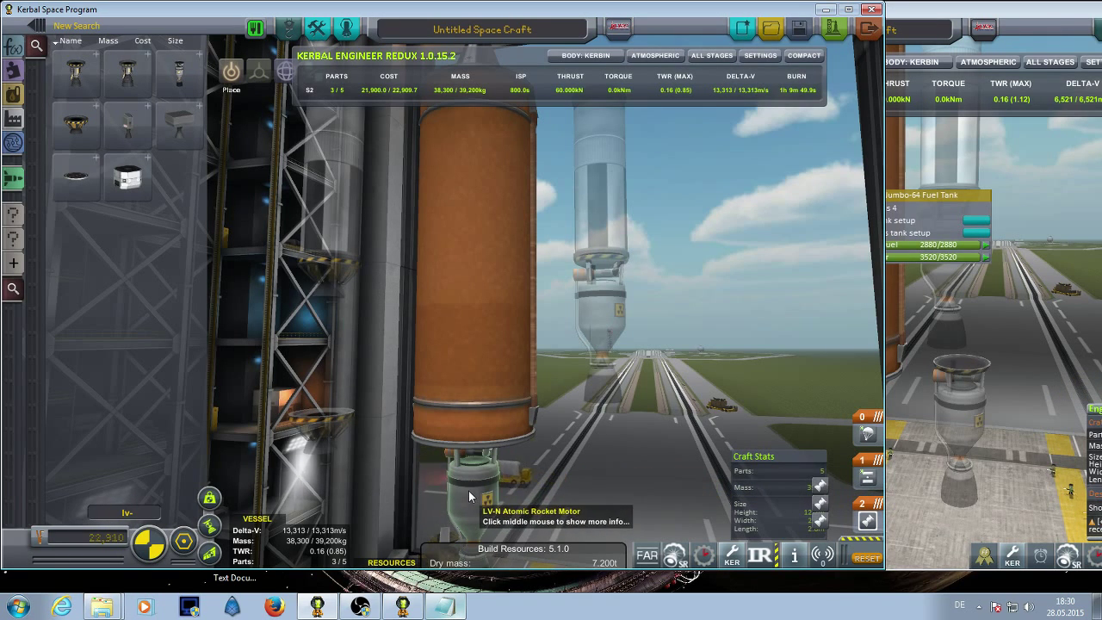
click(1050, 293)
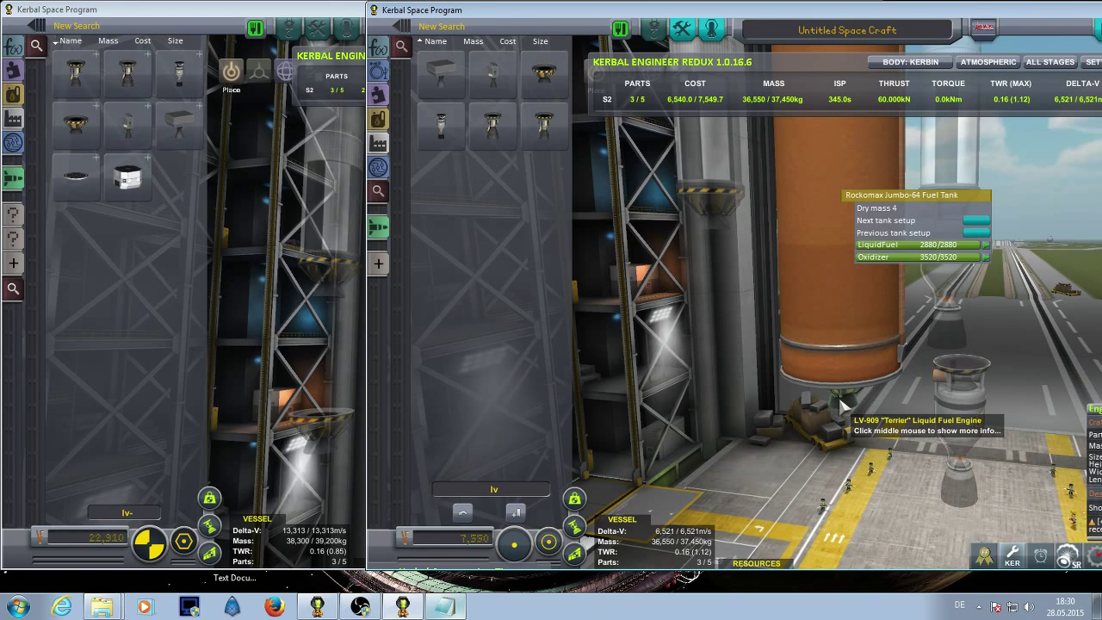
scroll(749, 389, up, 3)
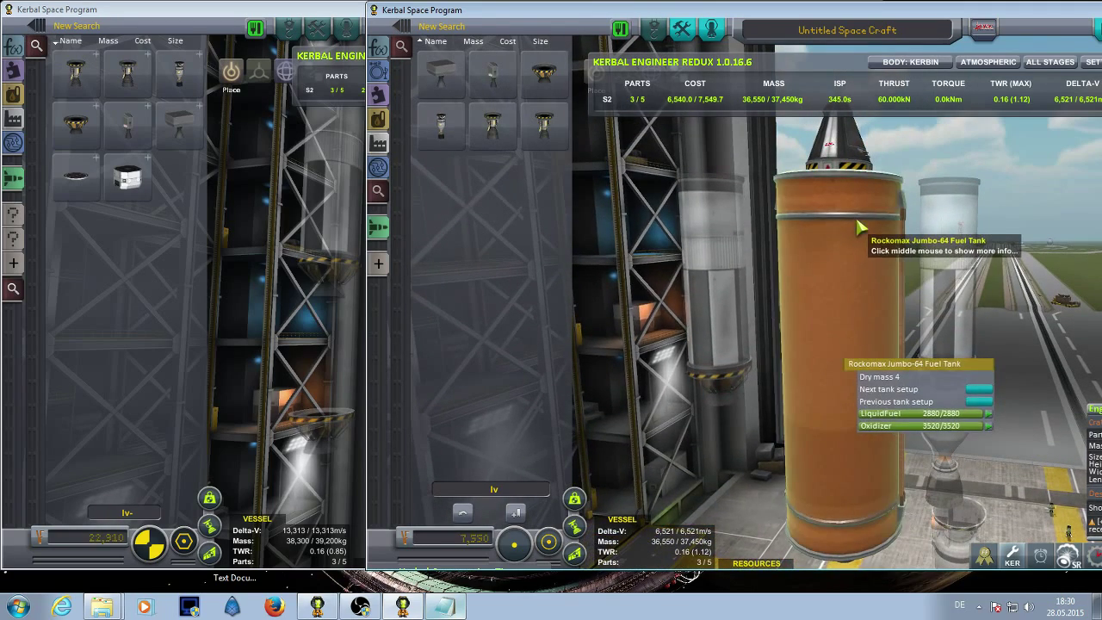
Remove the Jumbo-64 stacks and mount FL-T800 tanks with Terriers: 4,272 m/s left, 3,774 m/s right
click(855, 247)
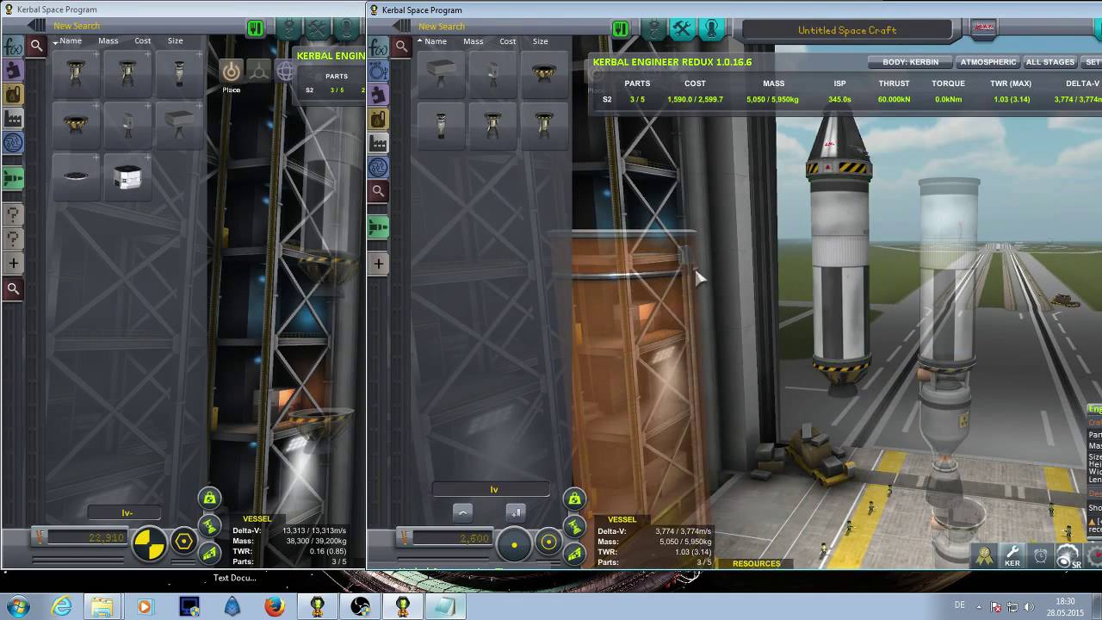
click(253, 182)
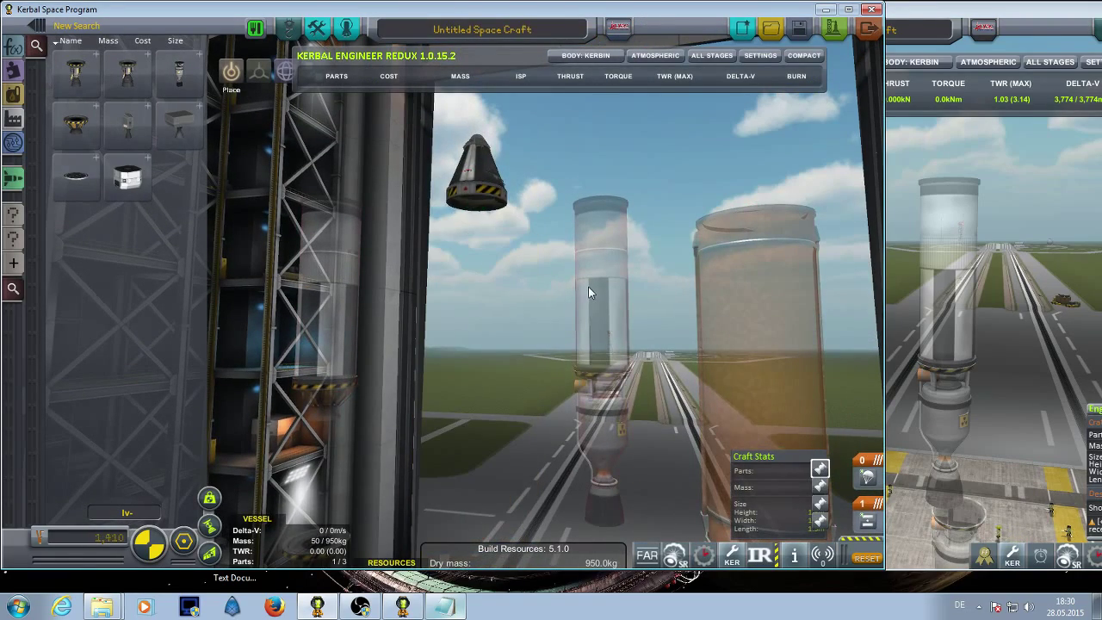
key(ctrl+z)
scroll(590, 287, down, 2)
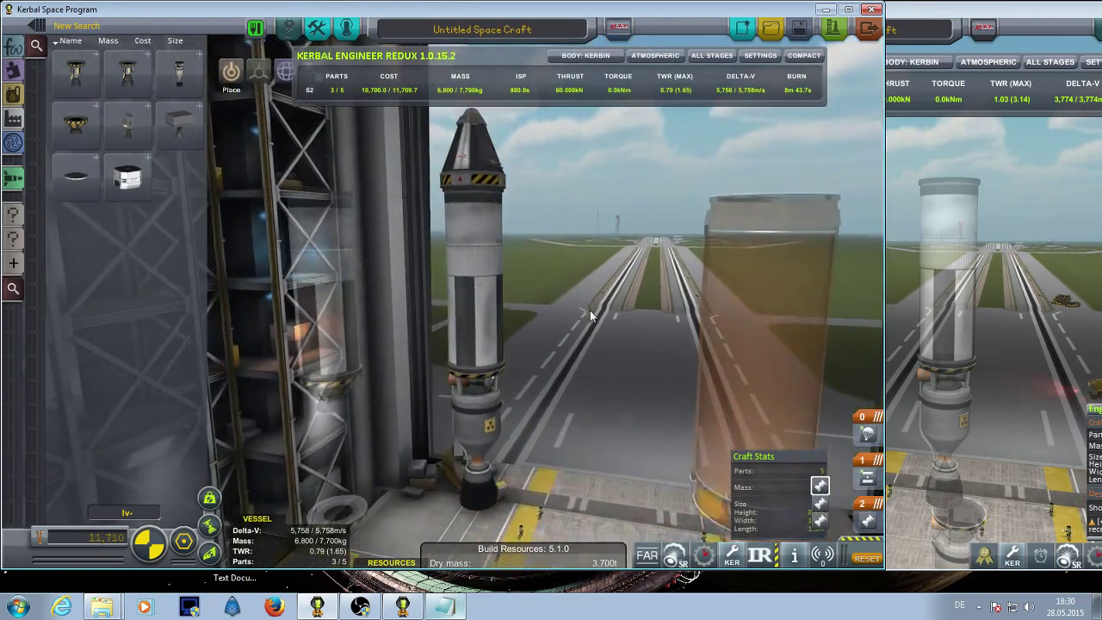
click(493, 276)
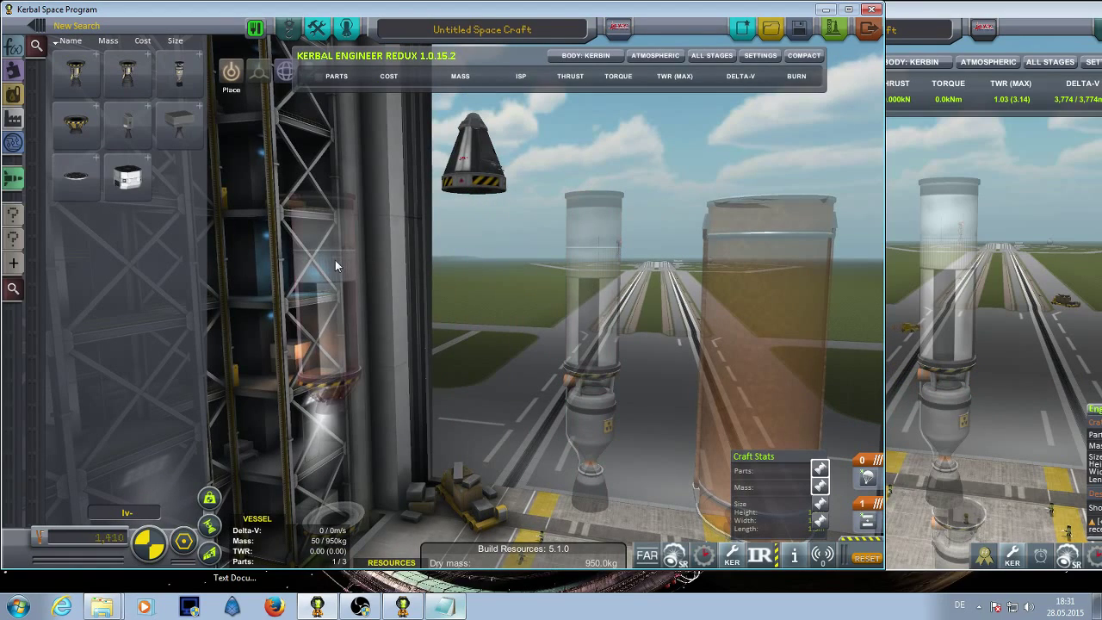
click(480, 253)
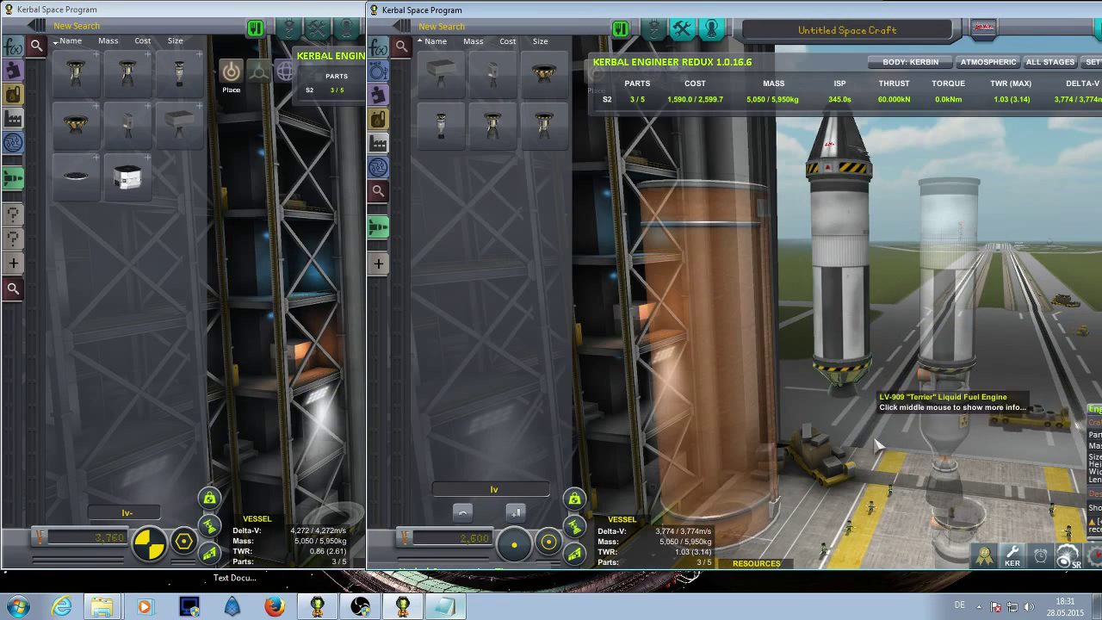
Put the LV-N under the right rocket's FL-T800 for 4,650 m/s and inspect the tank
click(843, 389)
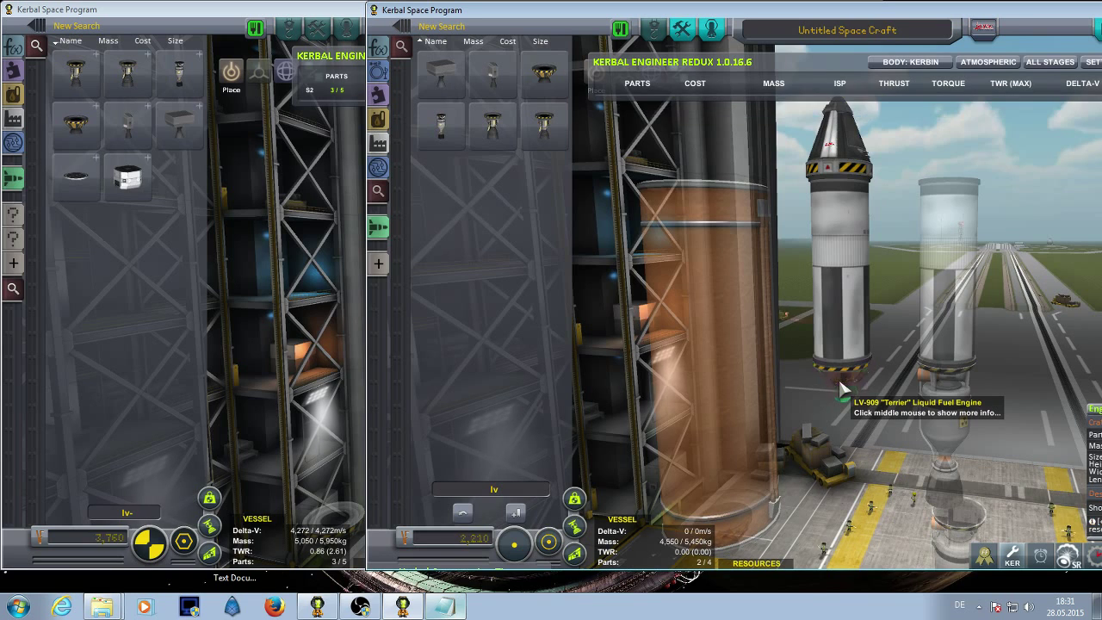
click(842, 388)
click(835, 388)
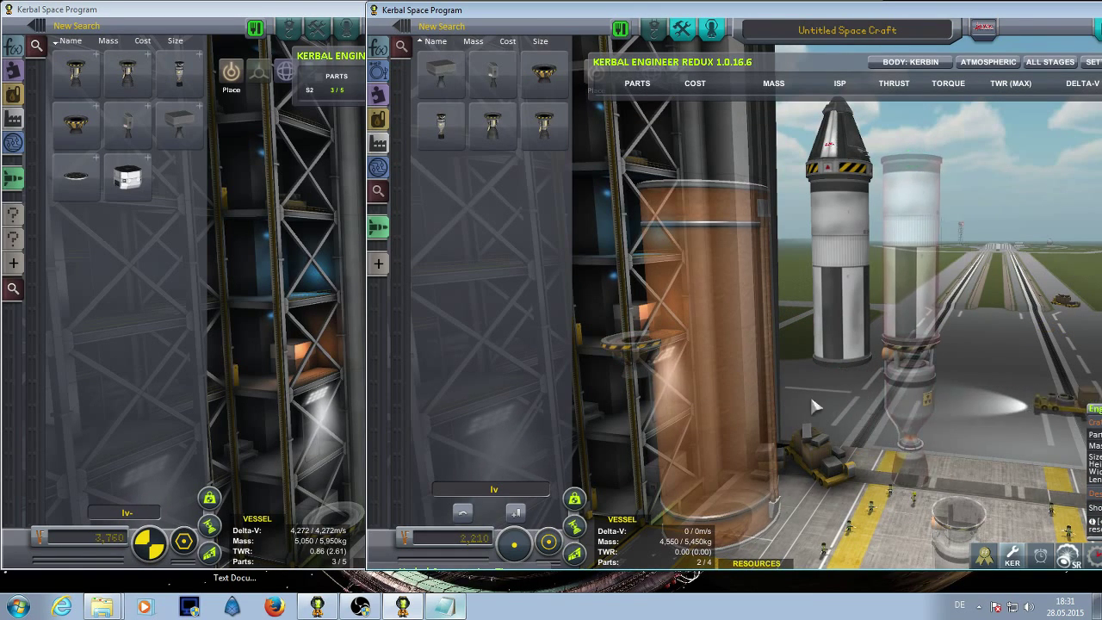
click(825, 329)
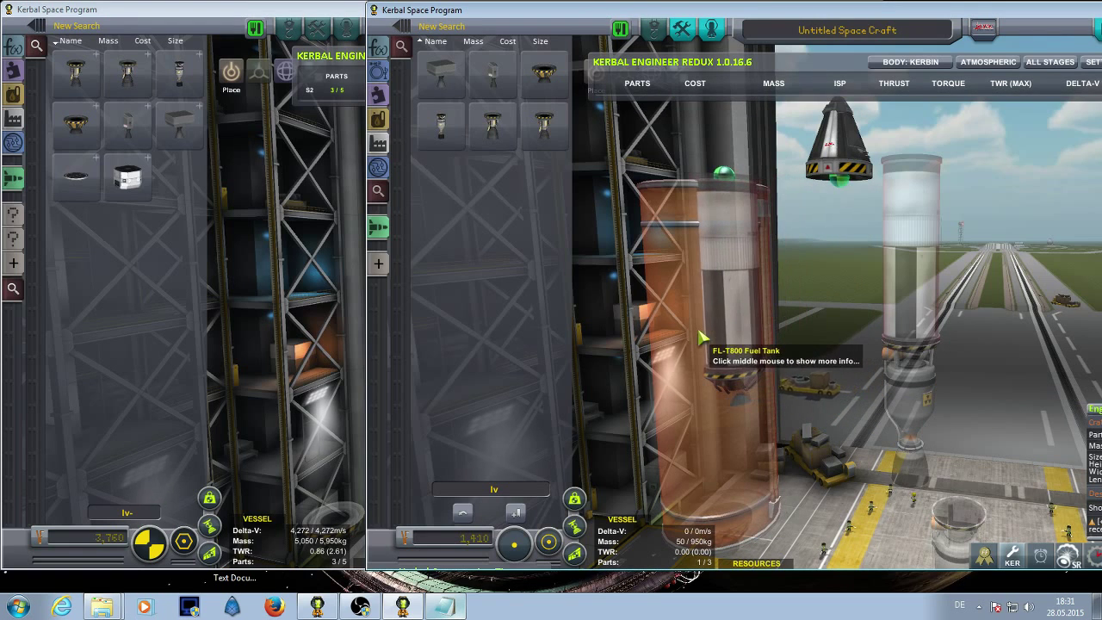
key(ctrl+z)
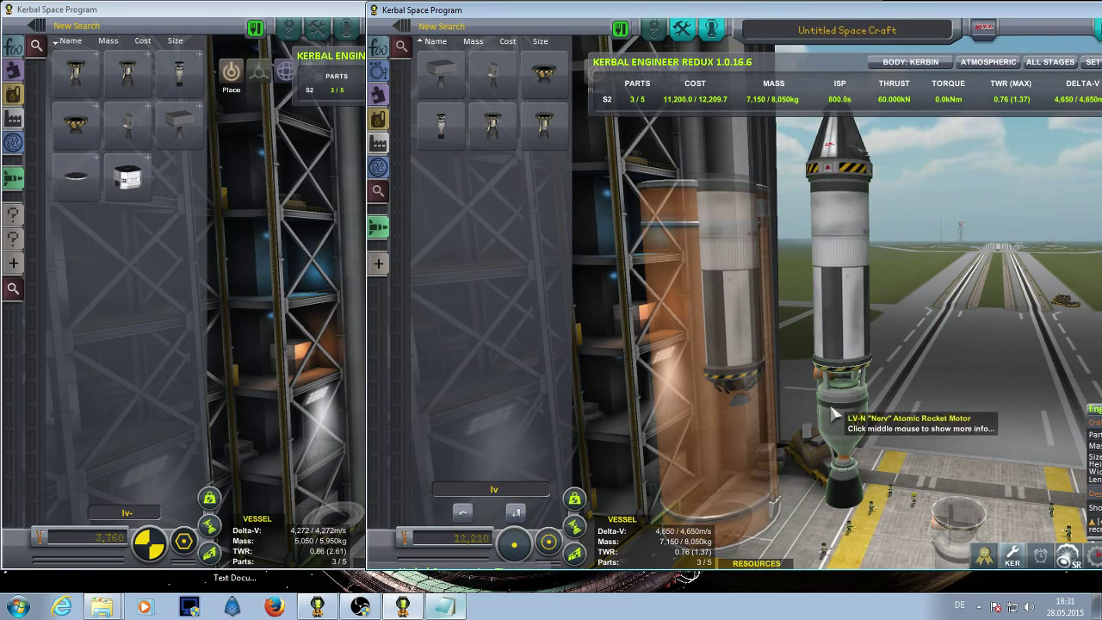
right_click(841, 313)
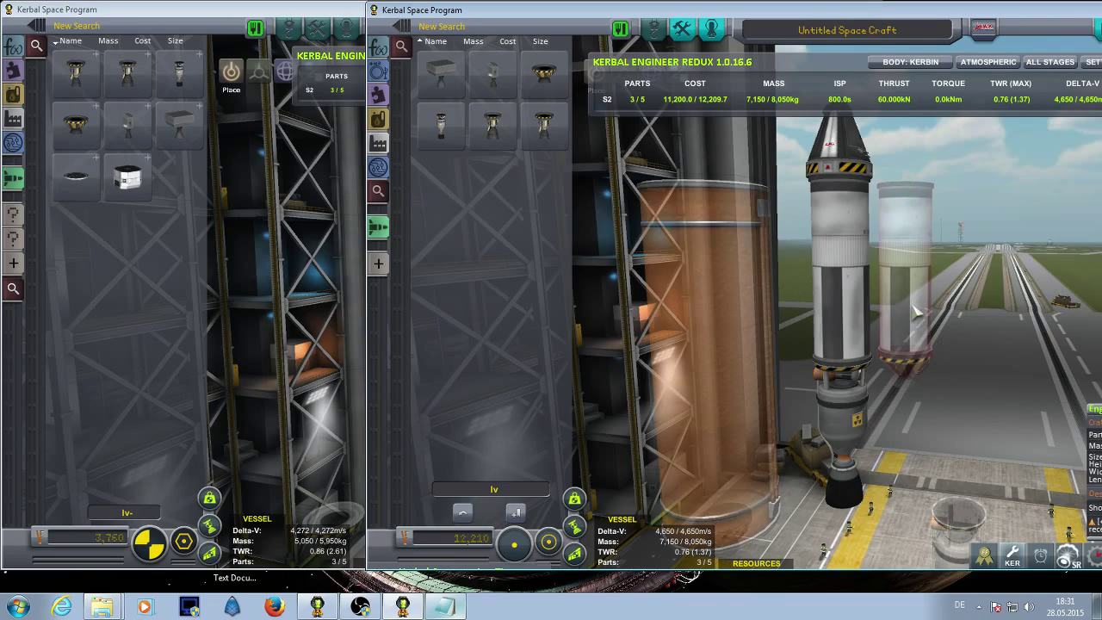
drag(919, 377, 922, 414)
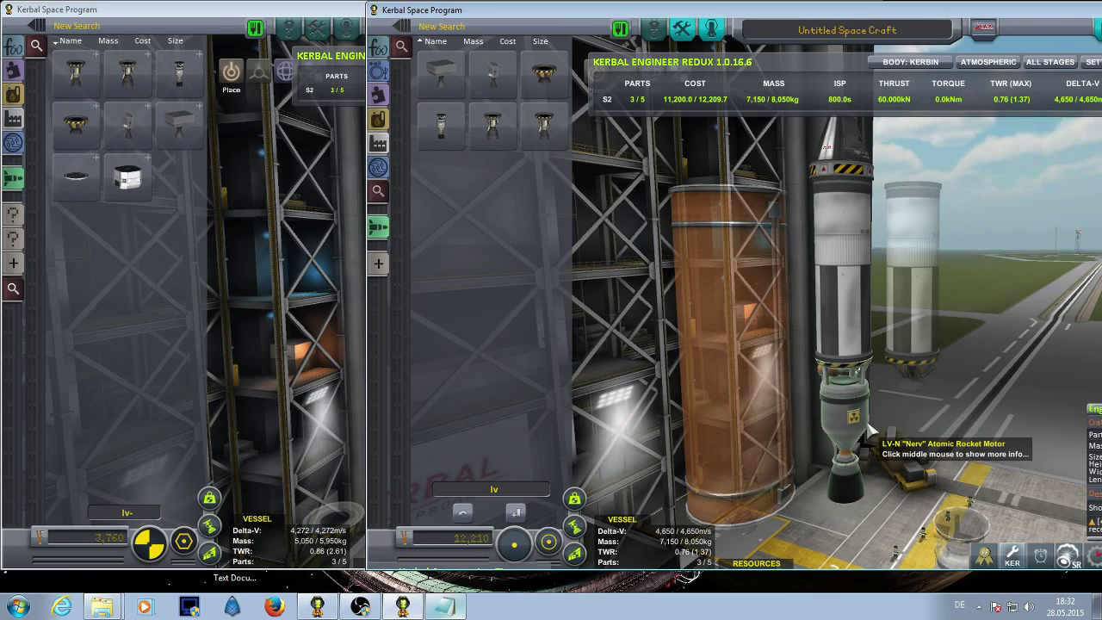
scroll(873, 426, down, 3)
scroll(872, 400, down, 3)
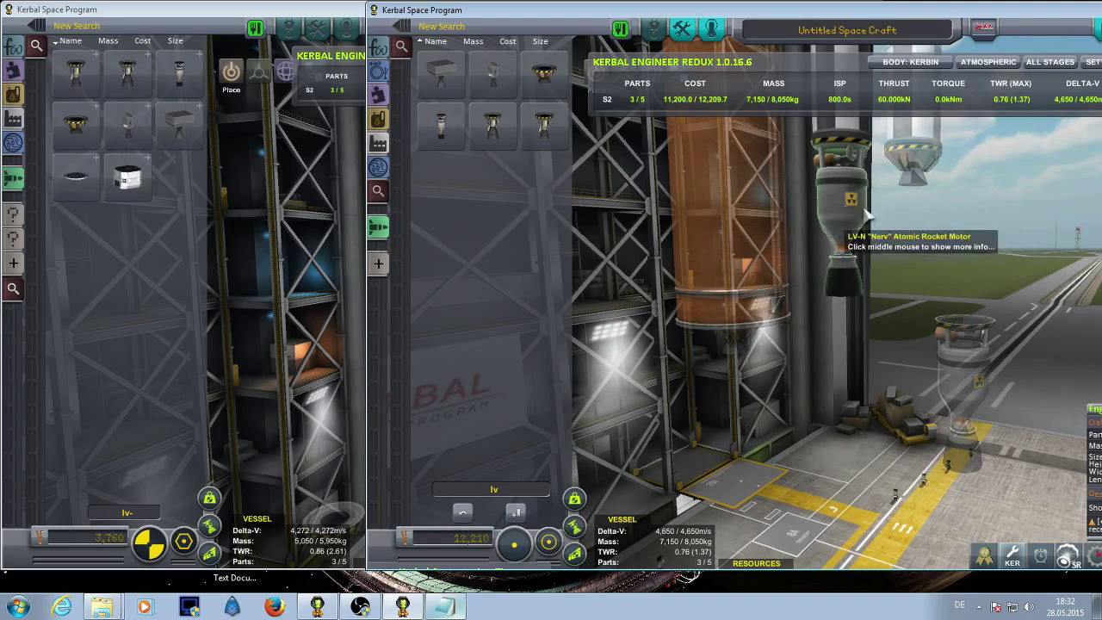
scroll(836, 319, up, 3)
scroll(837, 325, up, 3)
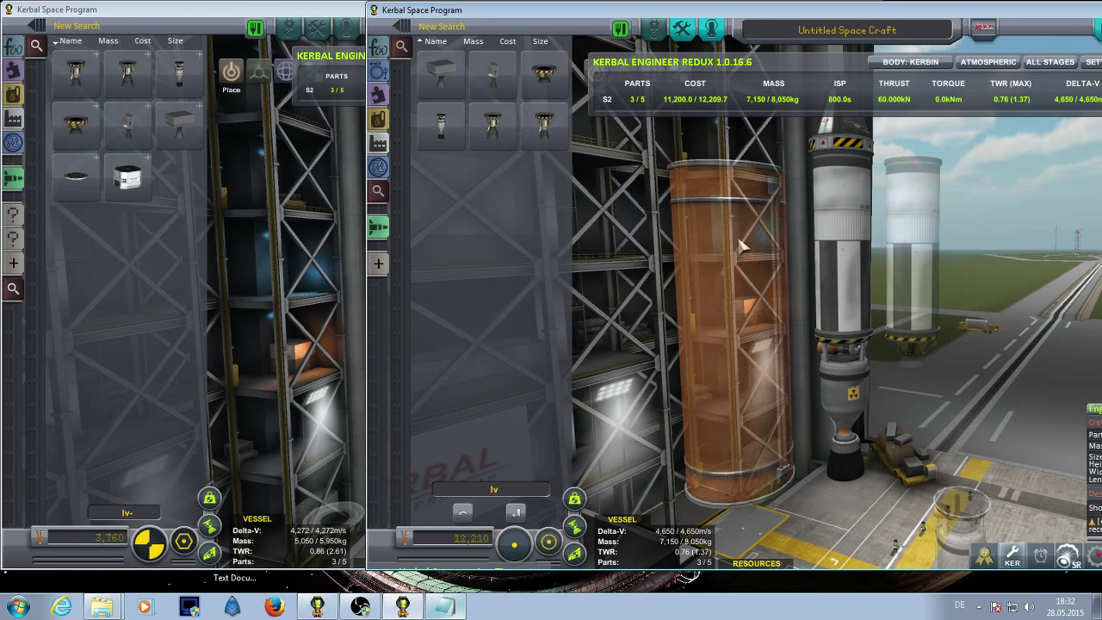
Open the FL-T800 tank's details, confirming 720/720 LiquidFuel and 0.5 dry mass
right_click(851, 224)
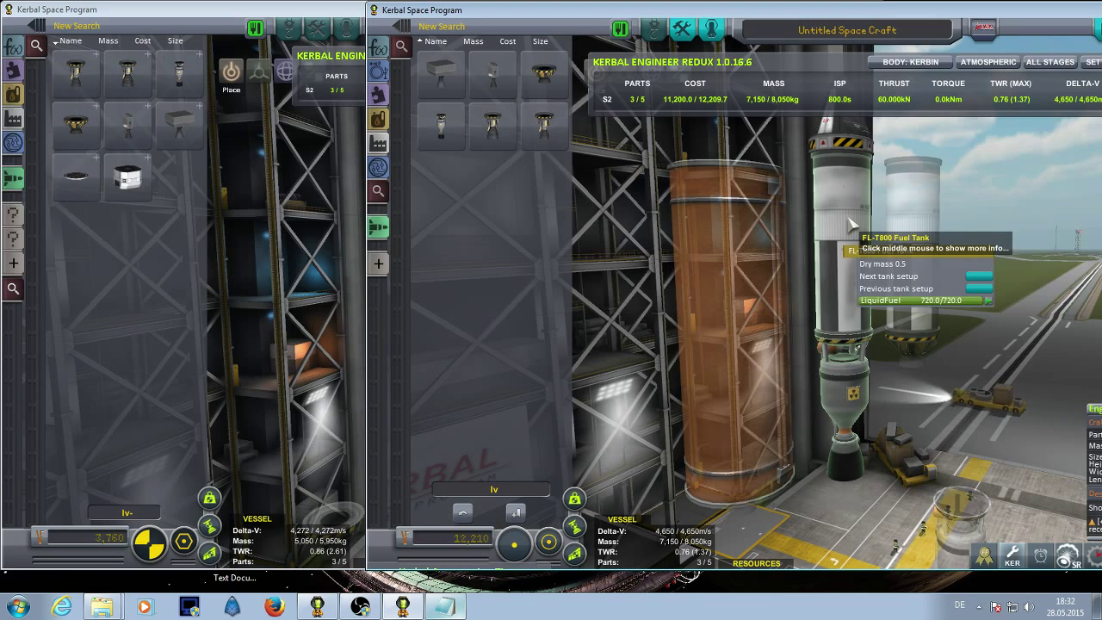